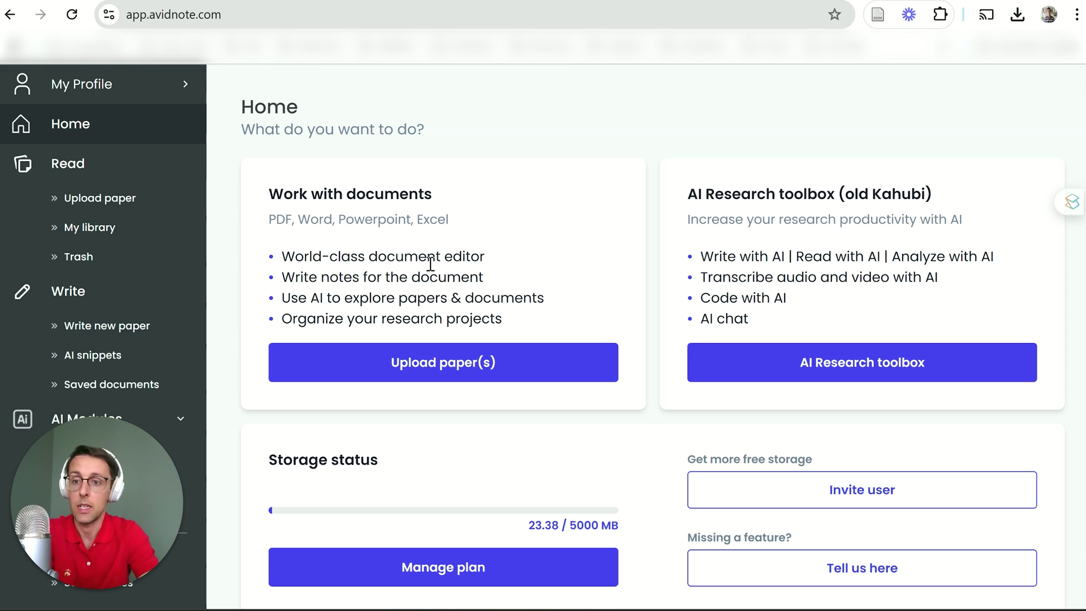
# Check the folder options in Upload paper, then close it without adding a paper
pyautogui.click(99, 201)
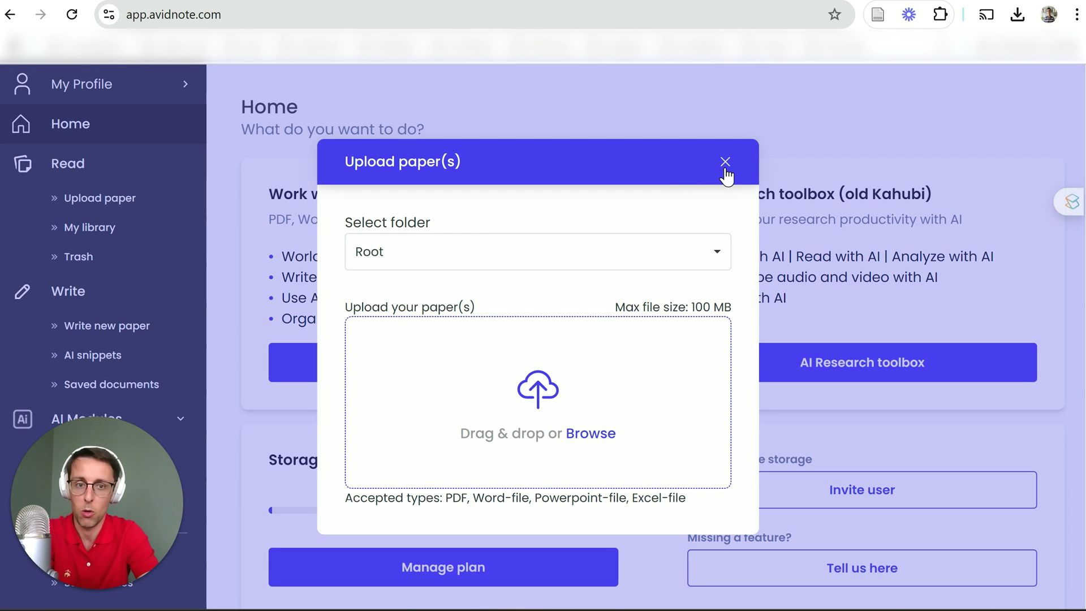
pyautogui.click(669, 265)
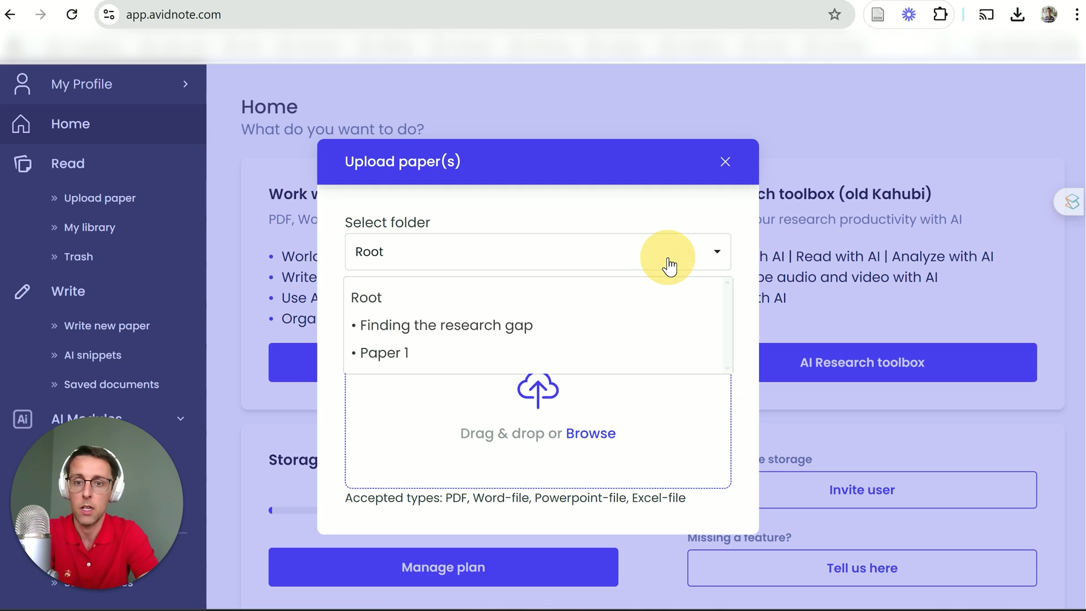
pyautogui.click(725, 164)
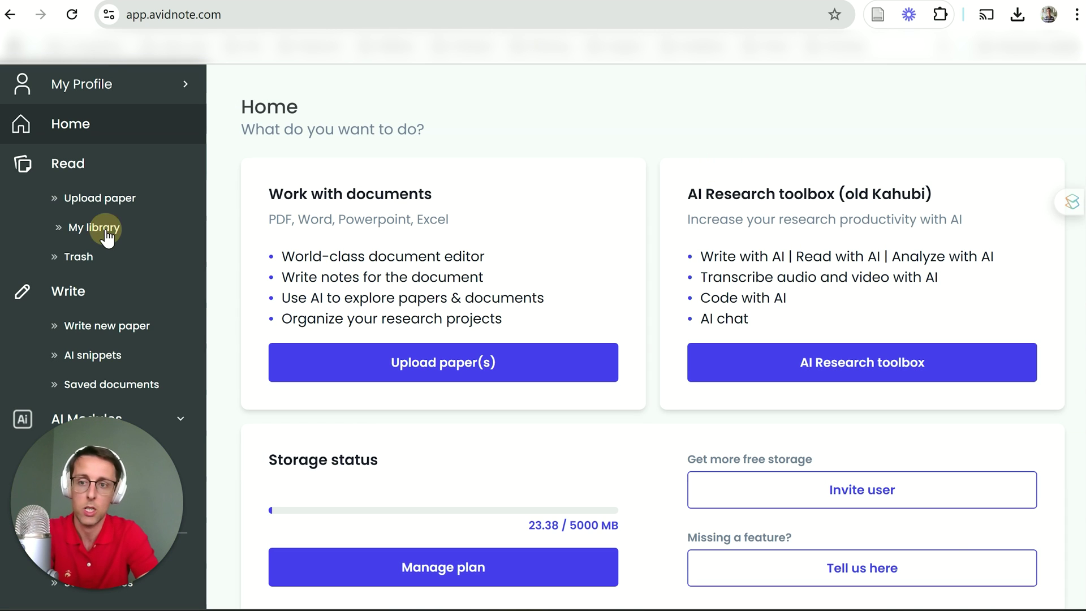
# Open the systematic review teaching English_example paper from the 'Finding the research gap' library folder
pyautogui.click(106, 233)
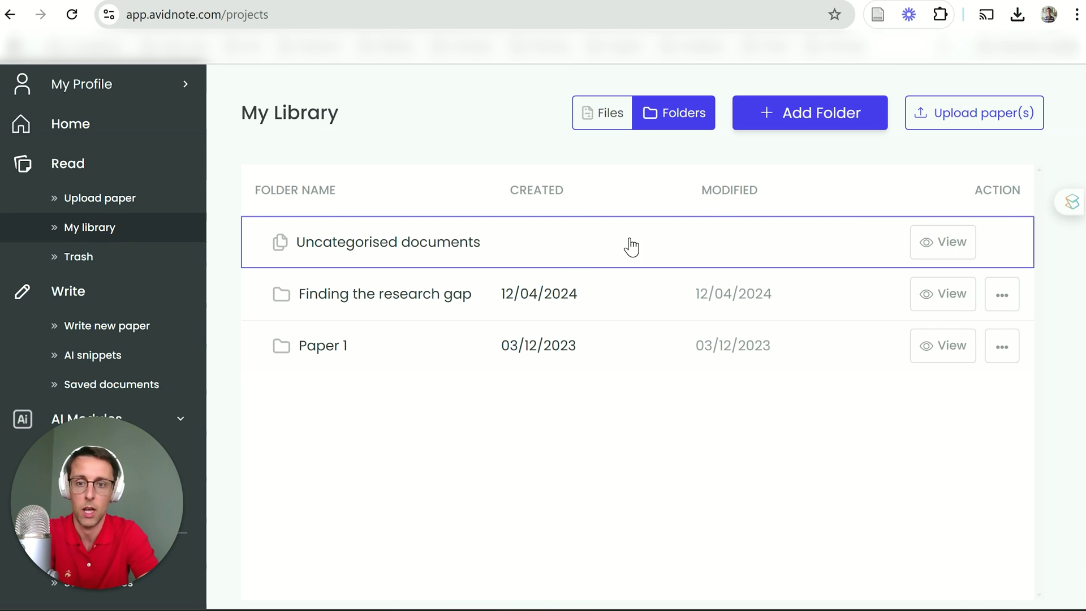
pyautogui.click(389, 304)
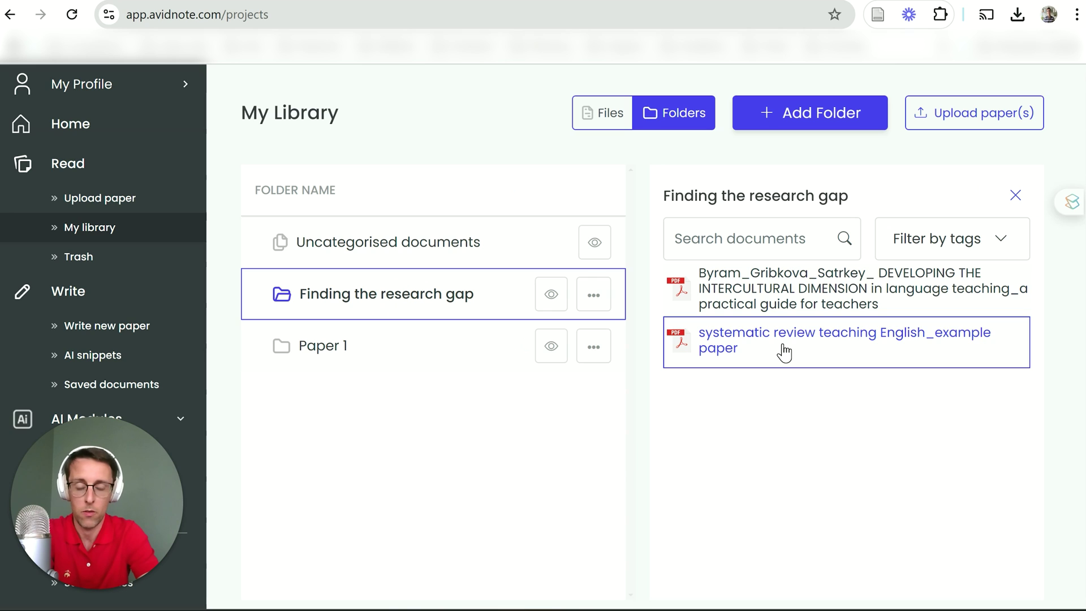
pyautogui.click(785, 346)
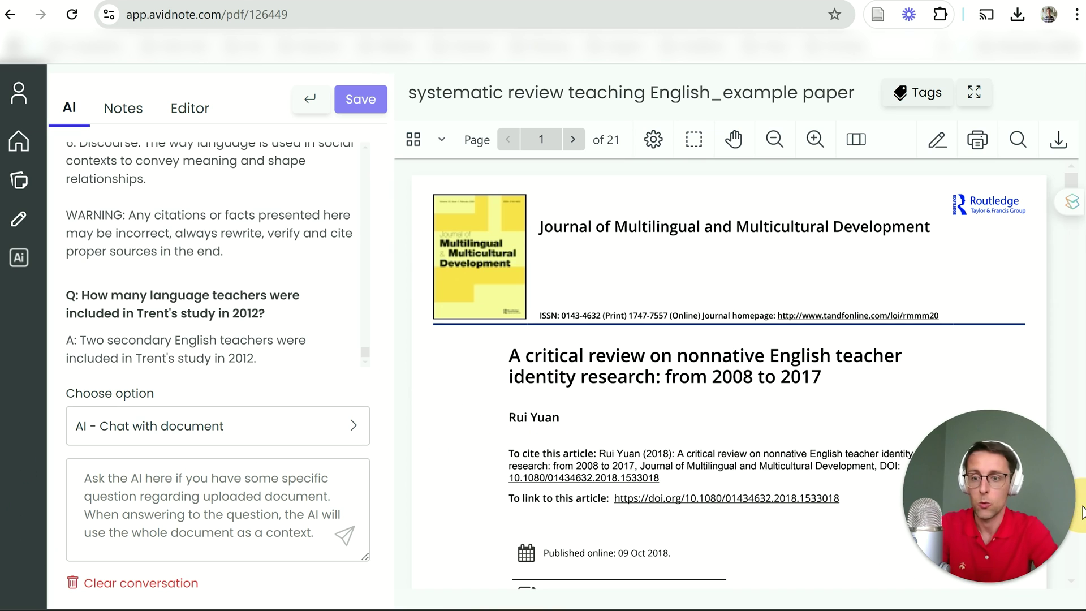
# Ask the AI chat for the paper's Limitations from the Generic document questions
pyautogui.click(298, 437)
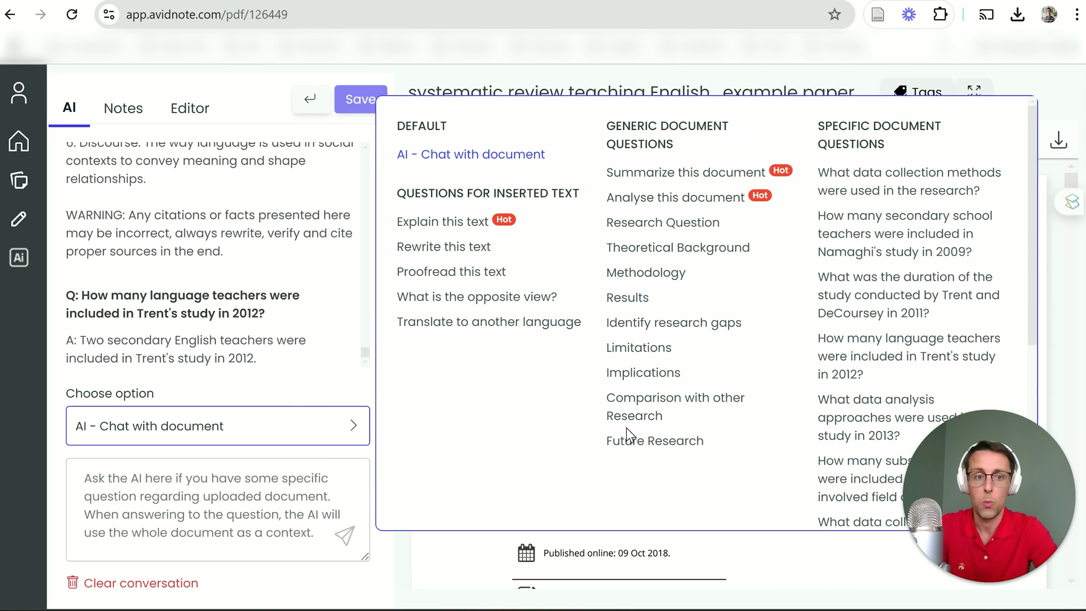
pyautogui.moveTo(955, 484); pyautogui.dragTo(399, 499)
pyautogui.click(311, 436)
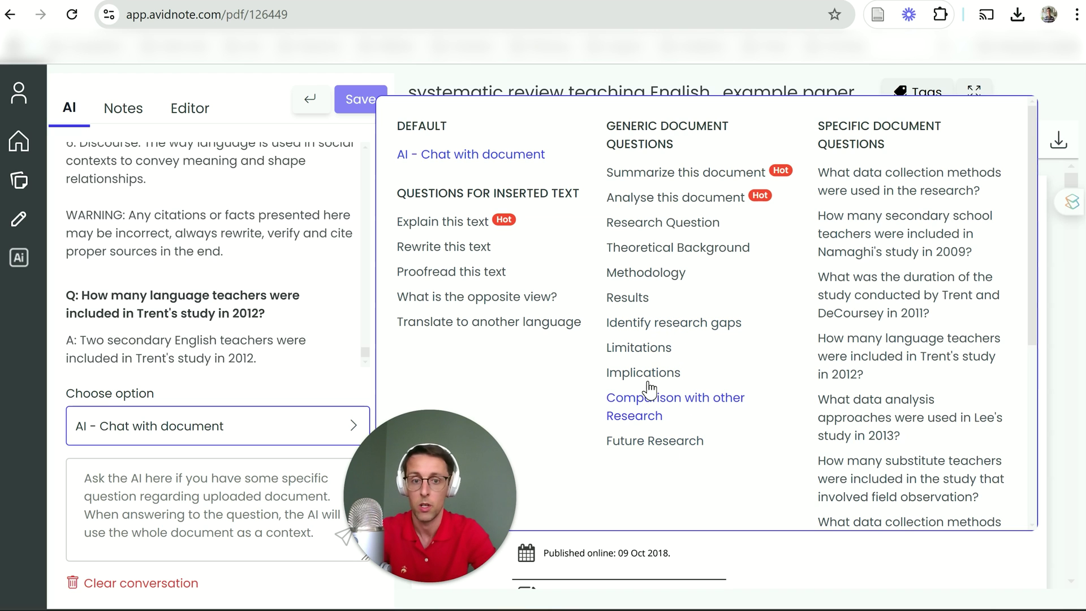
pyautogui.click(638, 347)
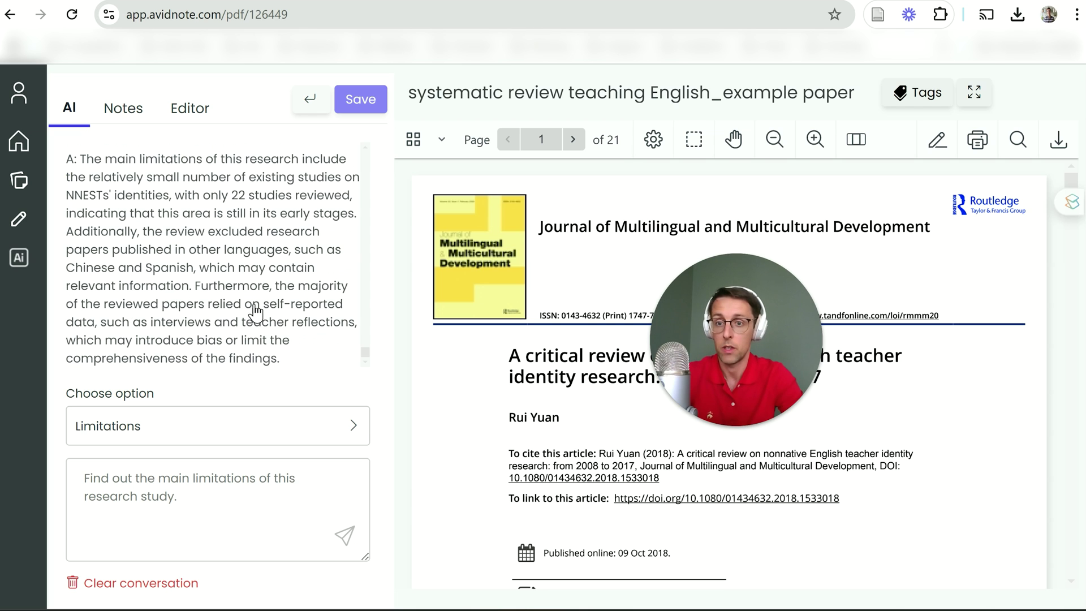
# Save the Limitations answer as a note and return to the AI chat
pyautogui.scroll(2, 261, 330)
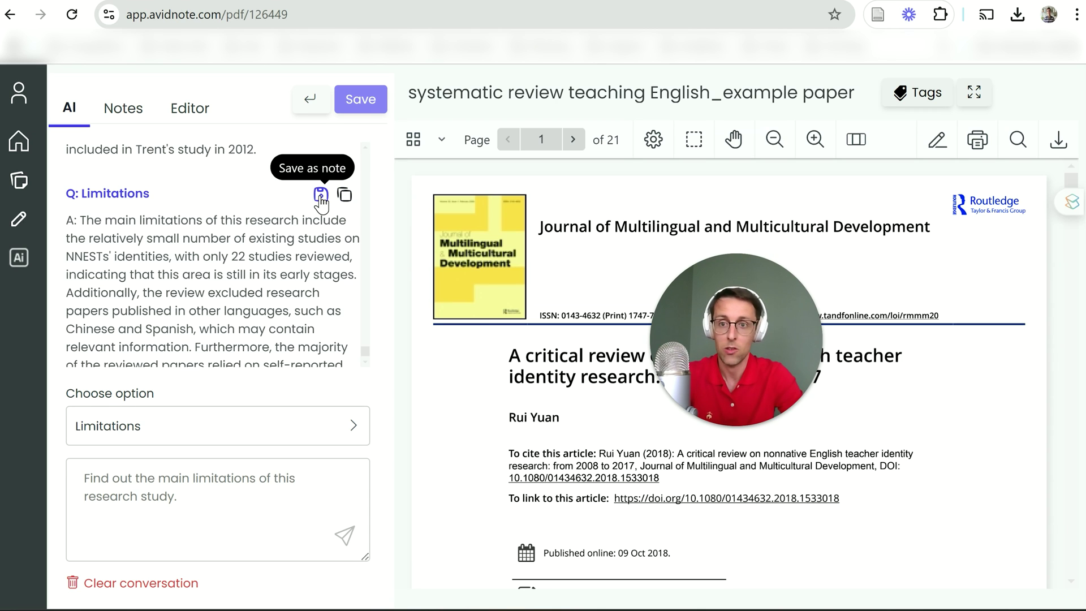
pyautogui.click(123, 115)
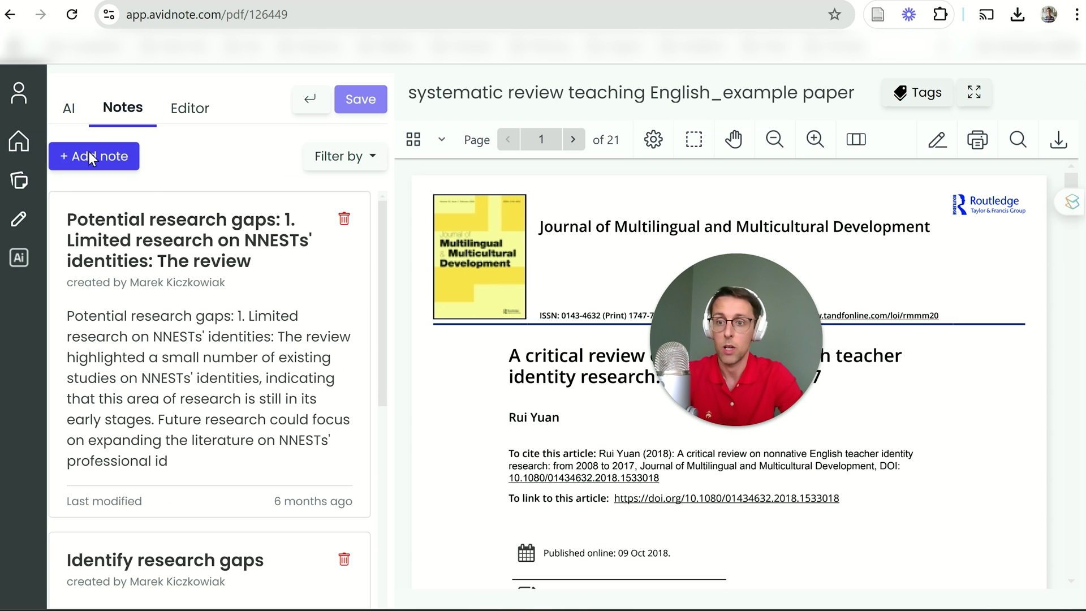
pyautogui.click(73, 110)
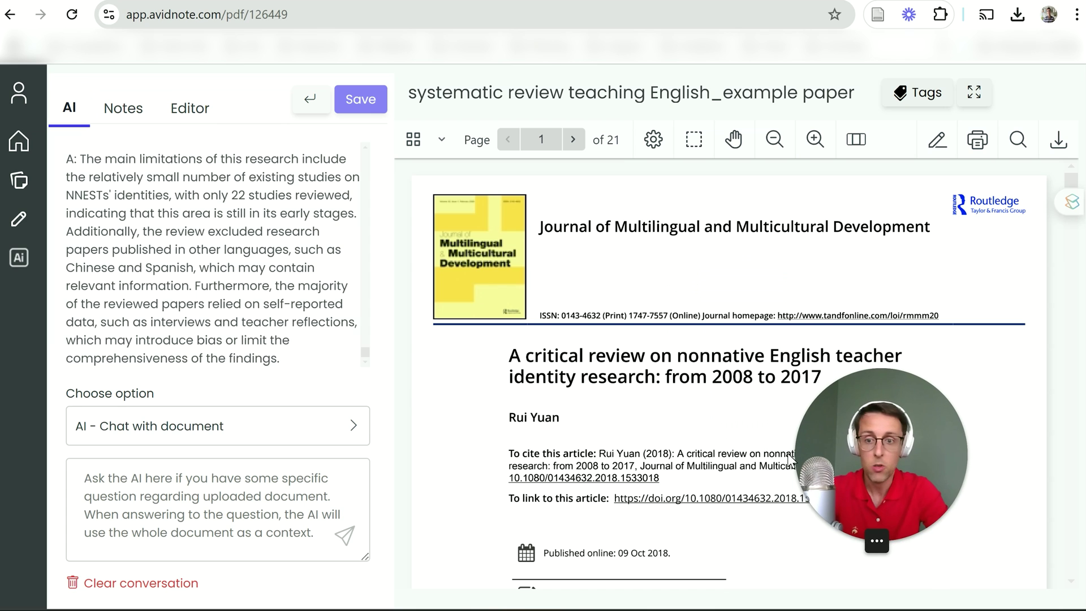
# Ask the AI about the paper's Future Research directions
pyautogui.click(348, 438)
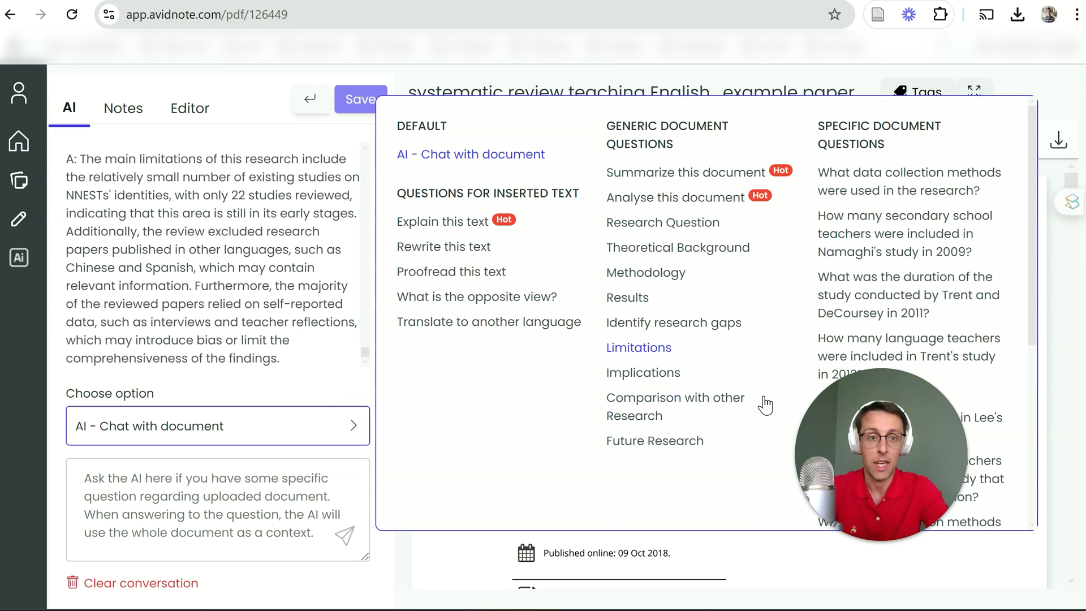
pyautogui.click(517, 395)
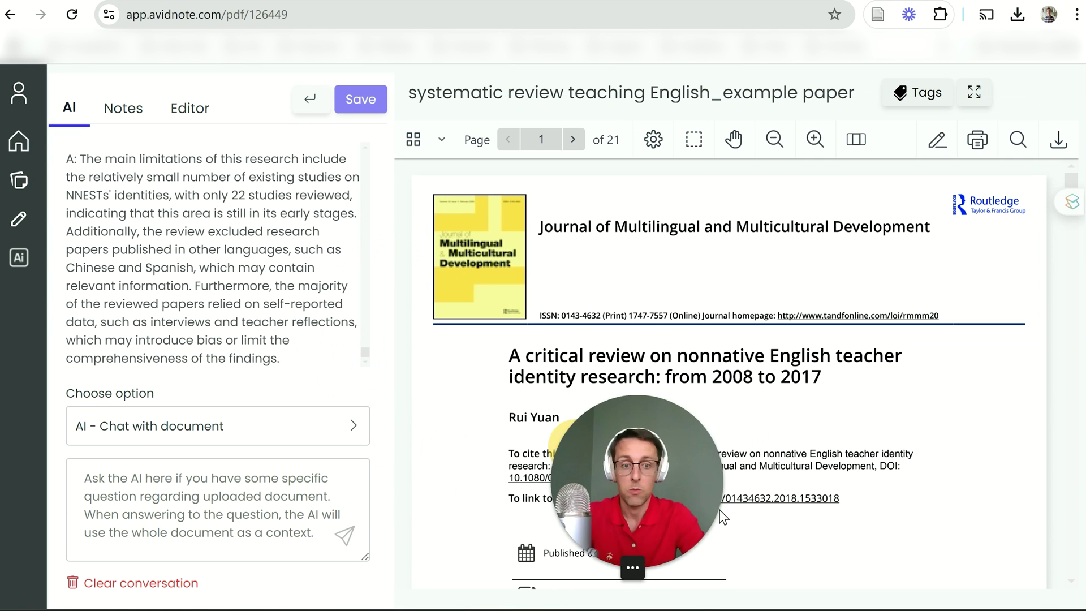
pyautogui.click(274, 431)
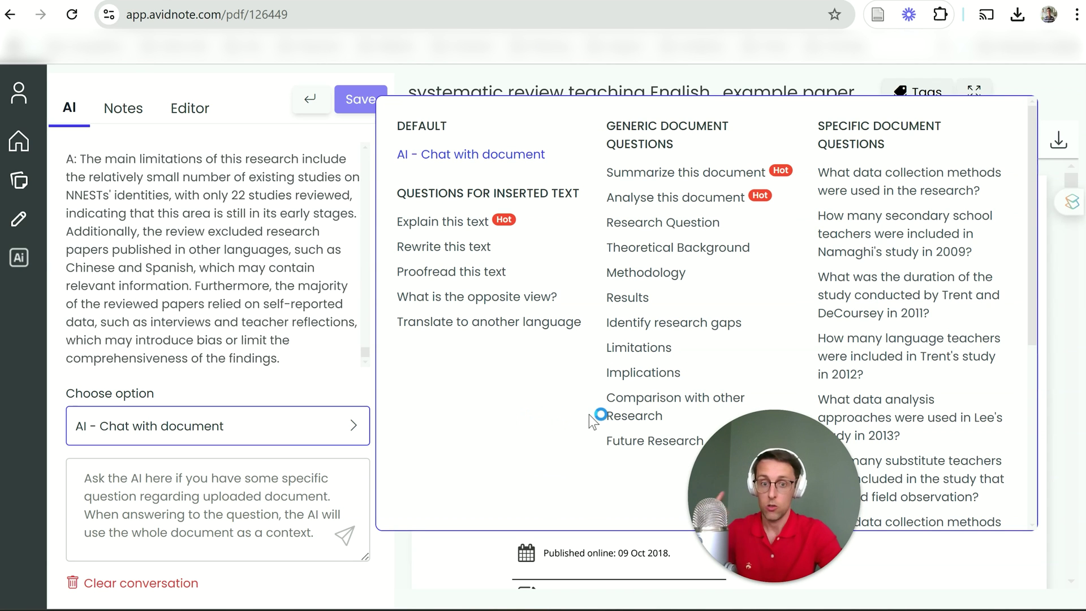
pyautogui.click(646, 444)
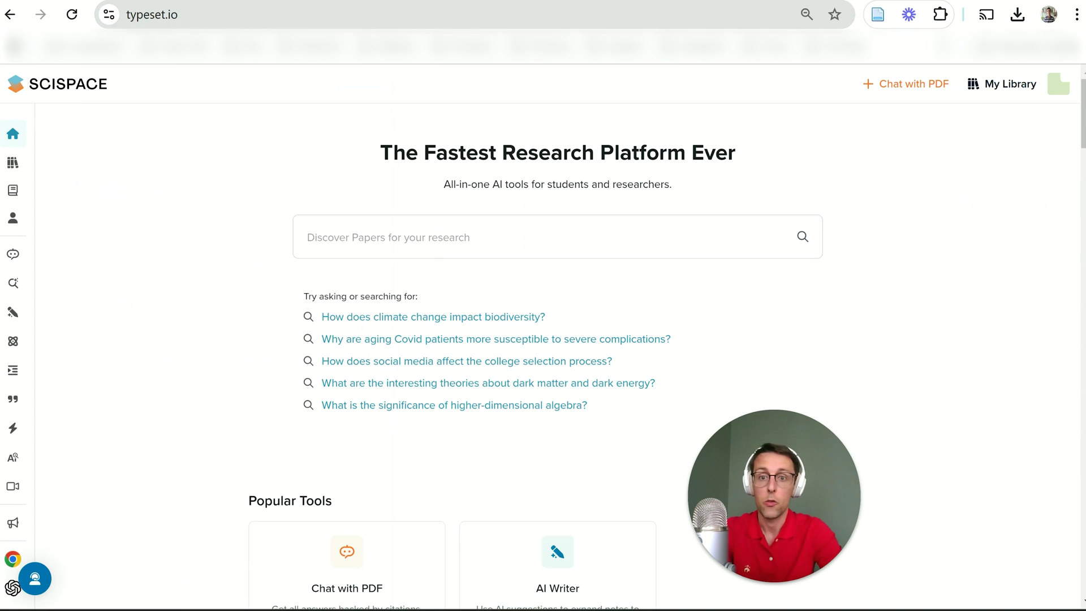
# Open SciSpace's Chat with PDF Copilot panel from the expanded left sidebar
pyautogui.moveTo(792, 453); pyautogui.dragTo(912, 440)
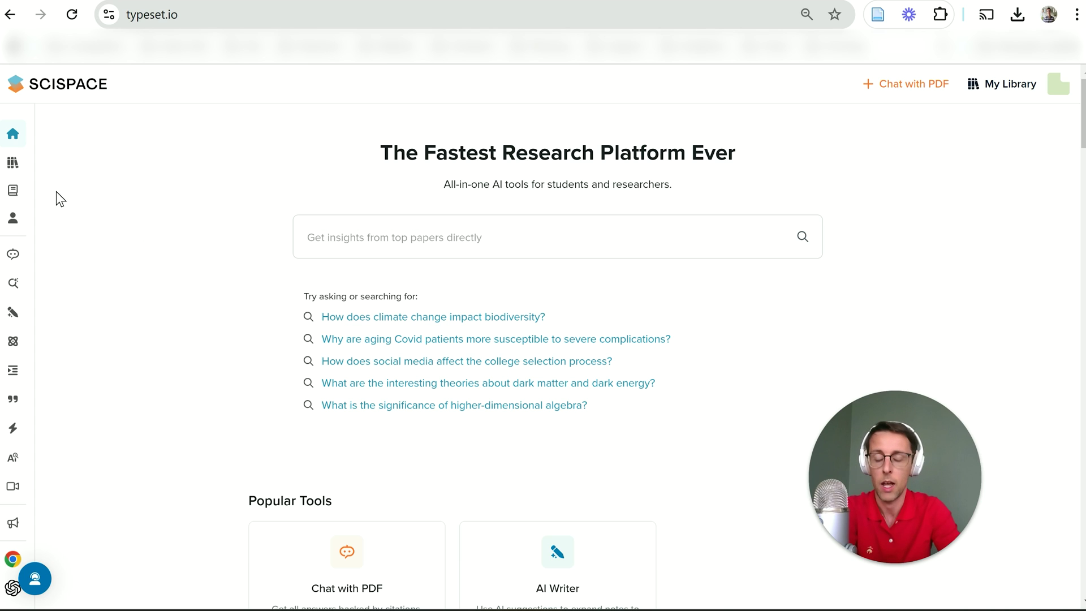
pyautogui.moveTo(21, 260)
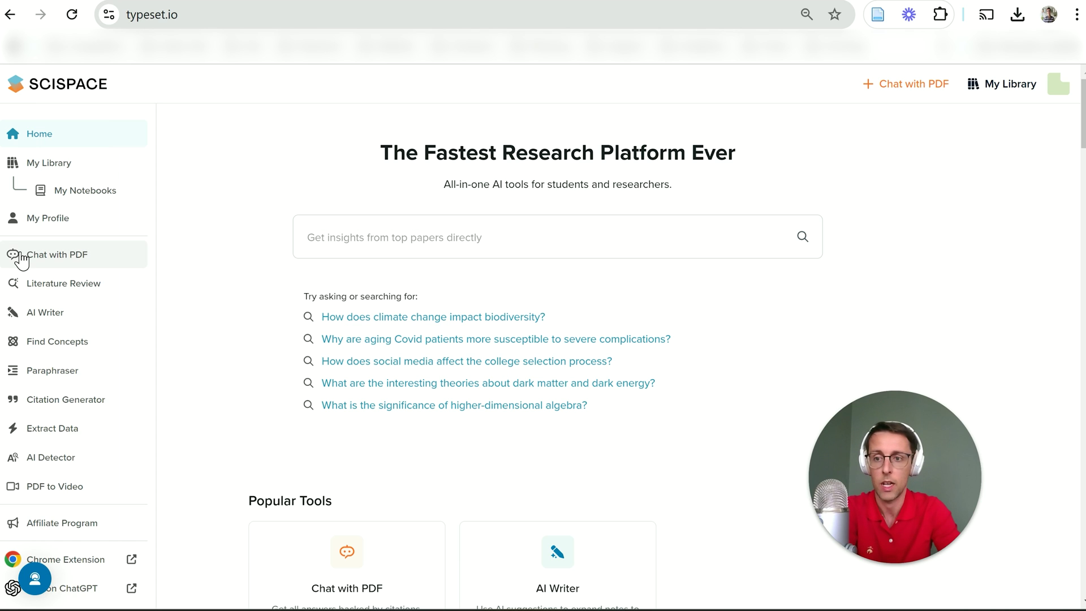
pyautogui.click(64, 253)
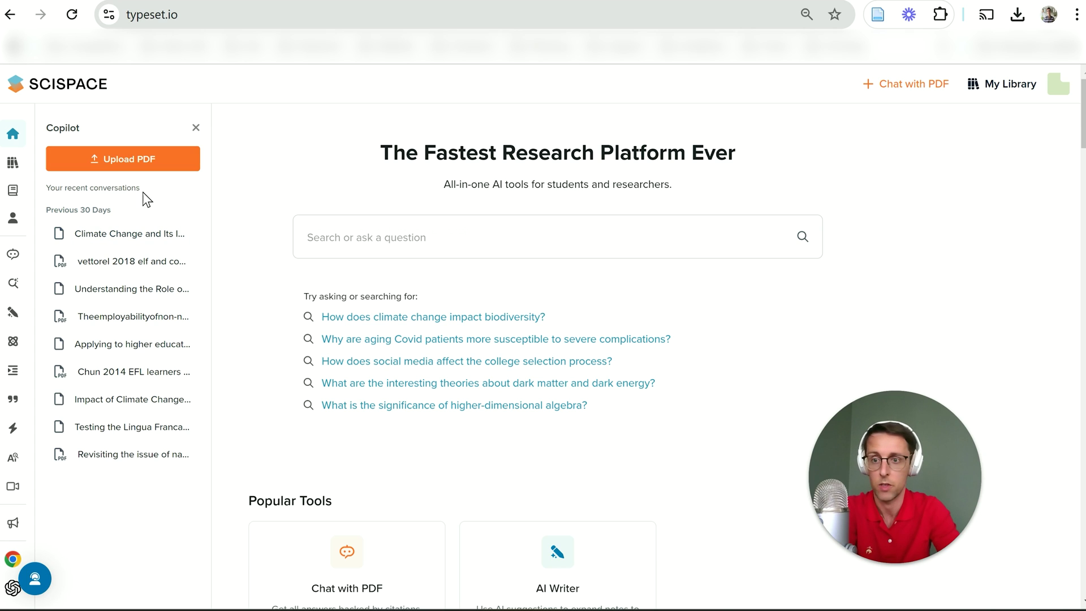
# Open the vettorel 2018 ELF conversation, review its chat, and show all 13 suggested questions
pyautogui.click(117, 264)
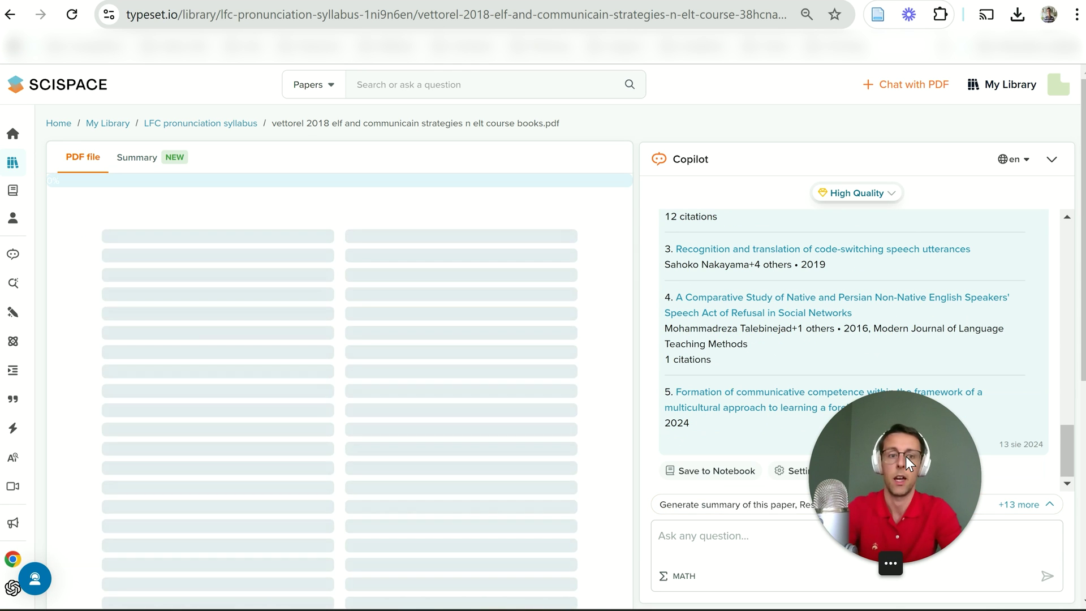
pyautogui.moveTo(905, 456); pyautogui.dragTo(71, 415)
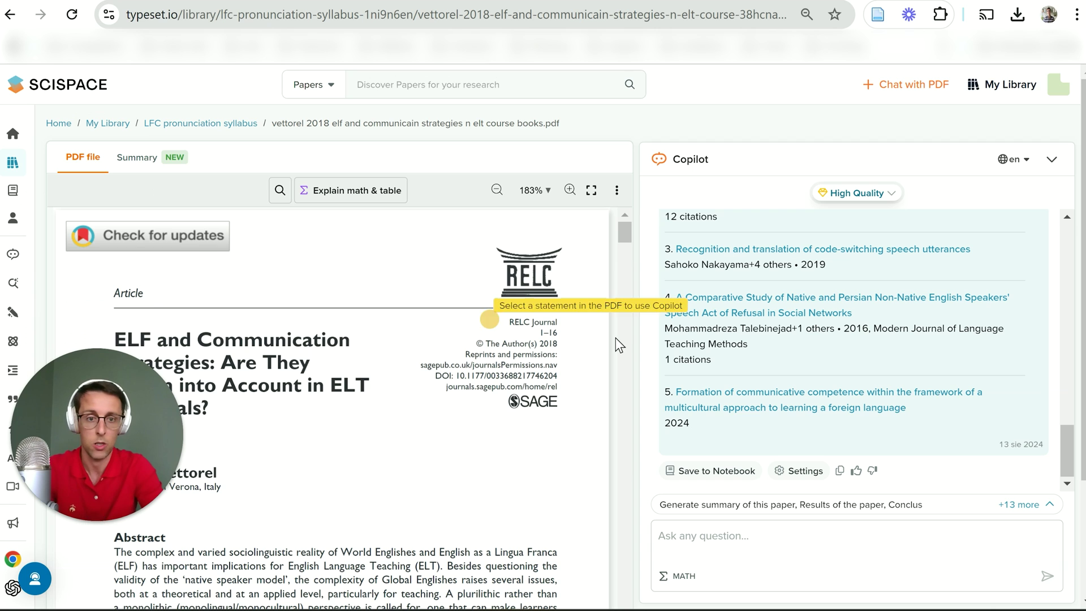
pyautogui.scroll(1, 778, 420)
pyautogui.scroll(-1, 778, 419)
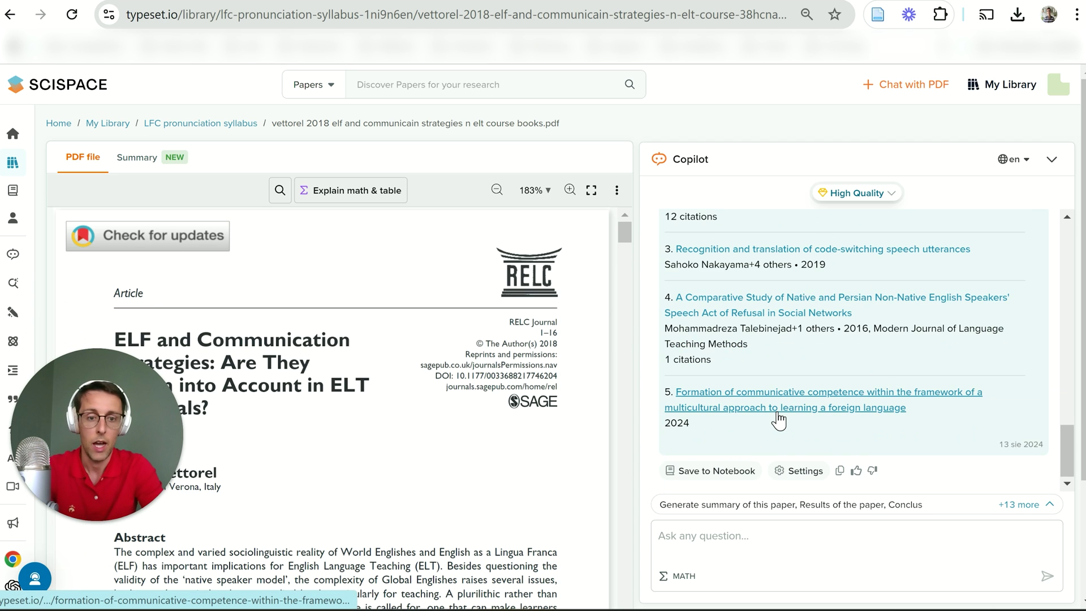
pyautogui.scroll(5, 778, 419)
pyautogui.scroll(8, 778, 419)
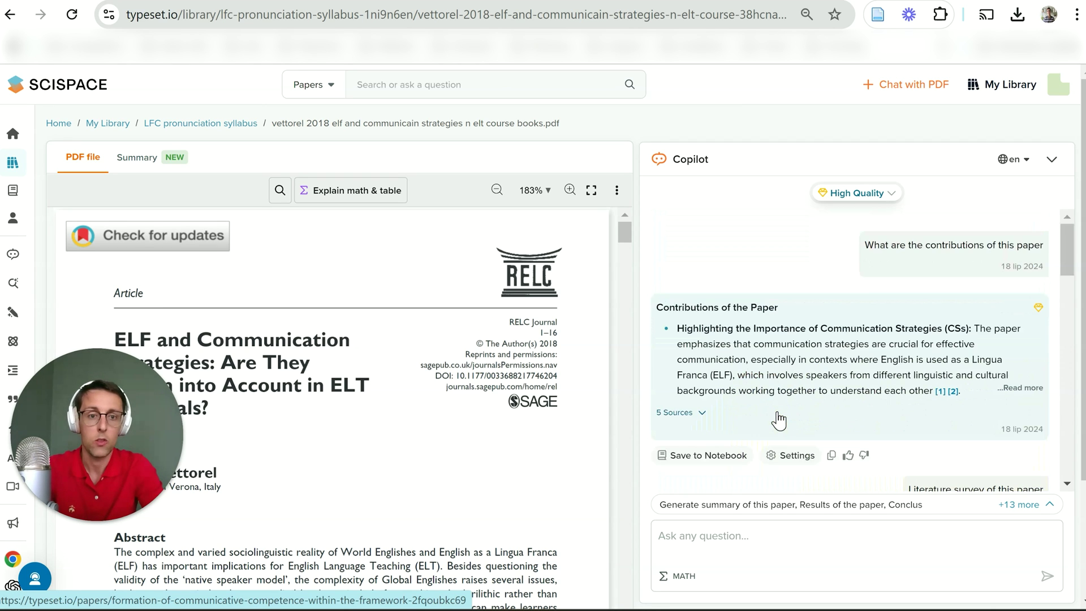
pyautogui.scroll(-2, 778, 420)
pyautogui.scroll(-6, 778, 420)
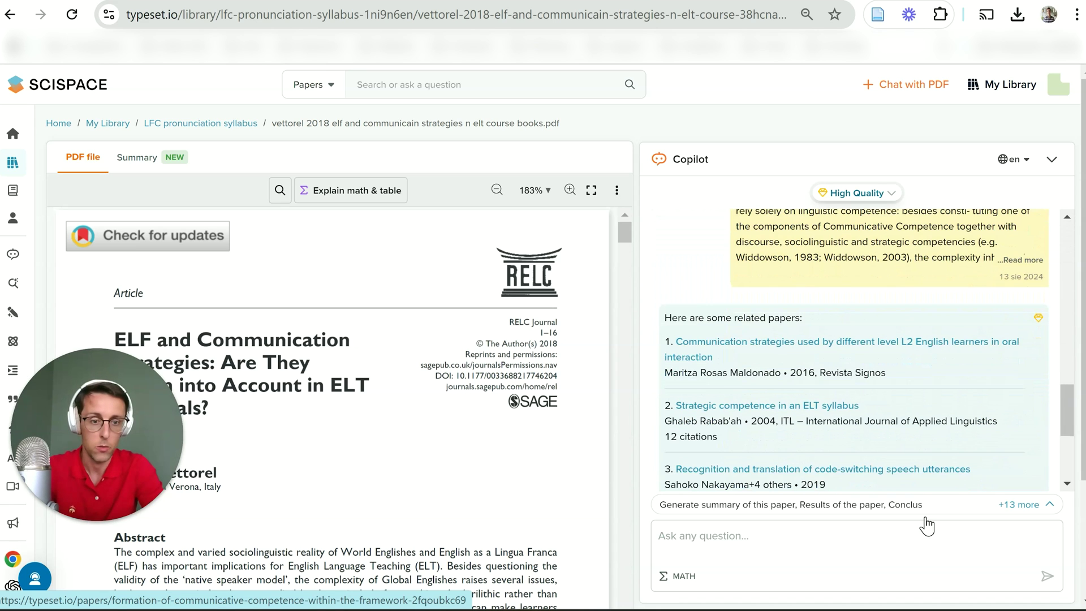
pyautogui.click(1038, 509)
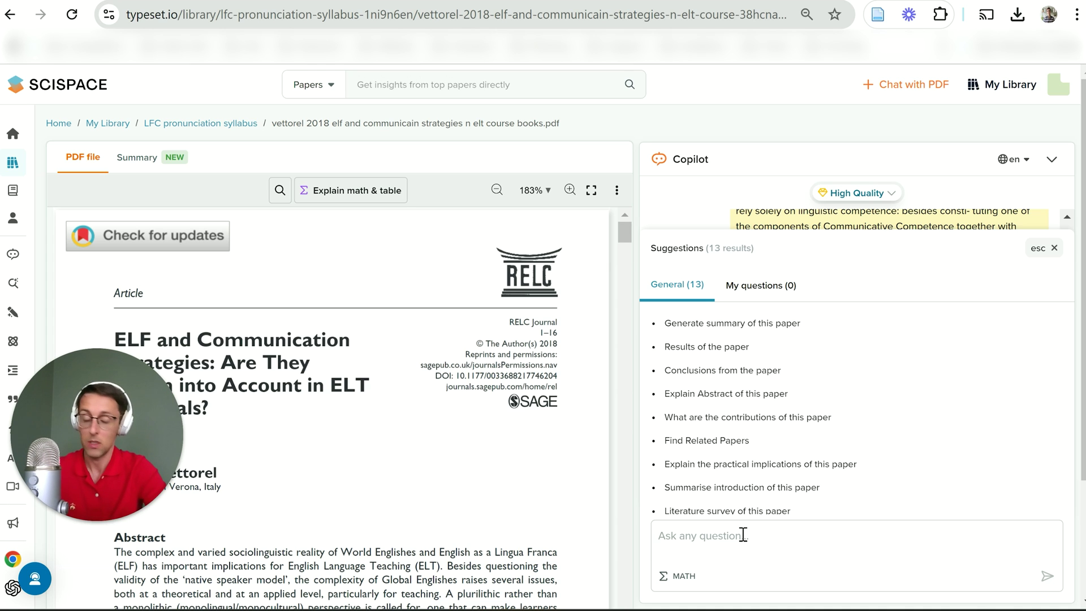
# Ask Copilot 'How many participants took part in the study?', keeping the High Quality model
pyautogui.write('How many participants took part in the study?')
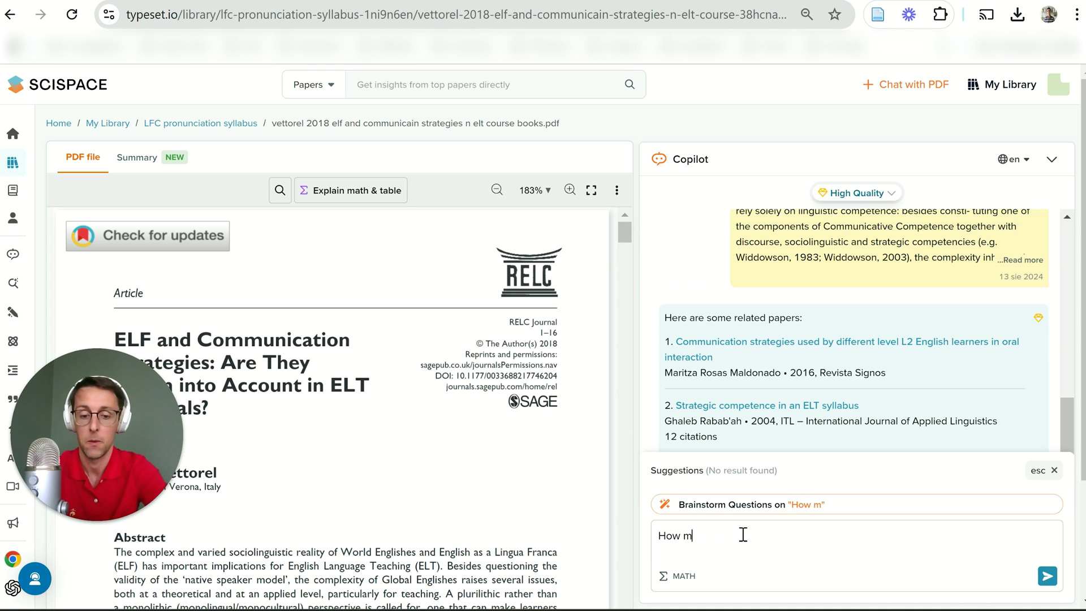
pyautogui.press('Return')
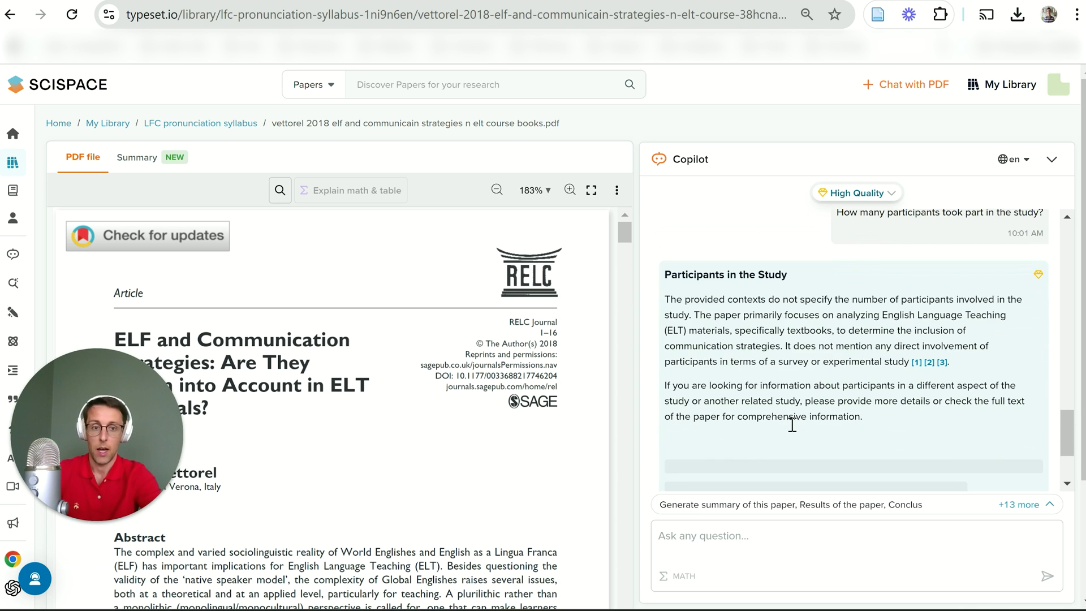
pyautogui.scroll(3, 794, 432)
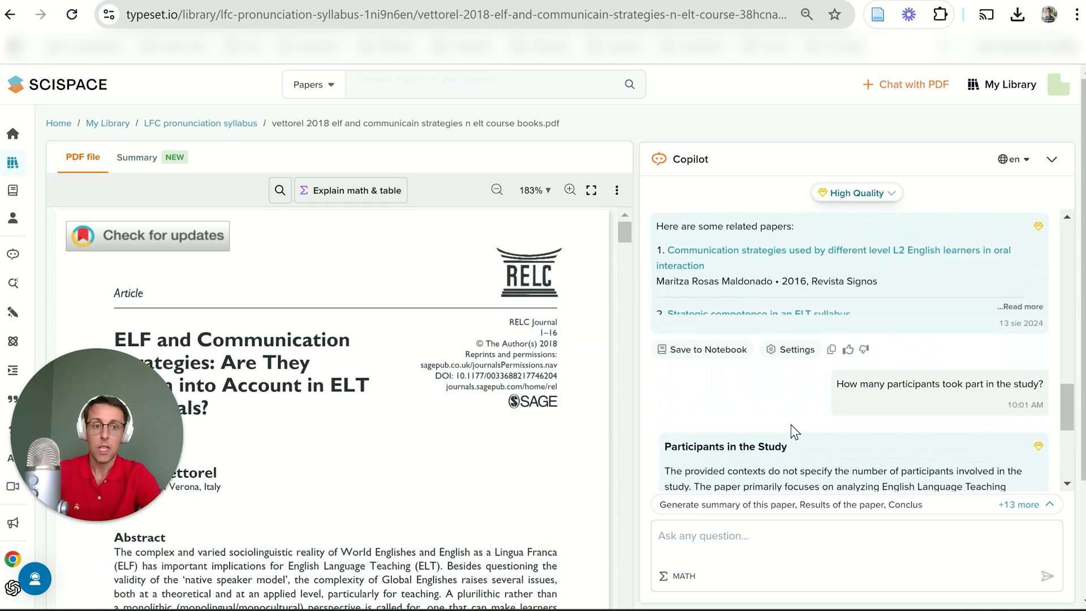
pyautogui.click(877, 199)
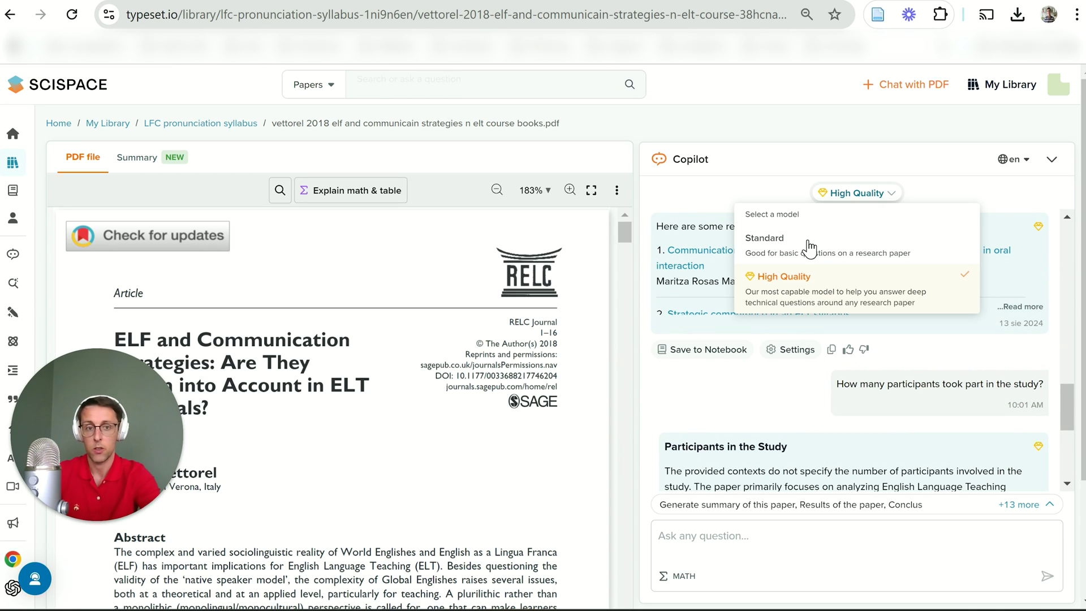
pyautogui.click(779, 135)
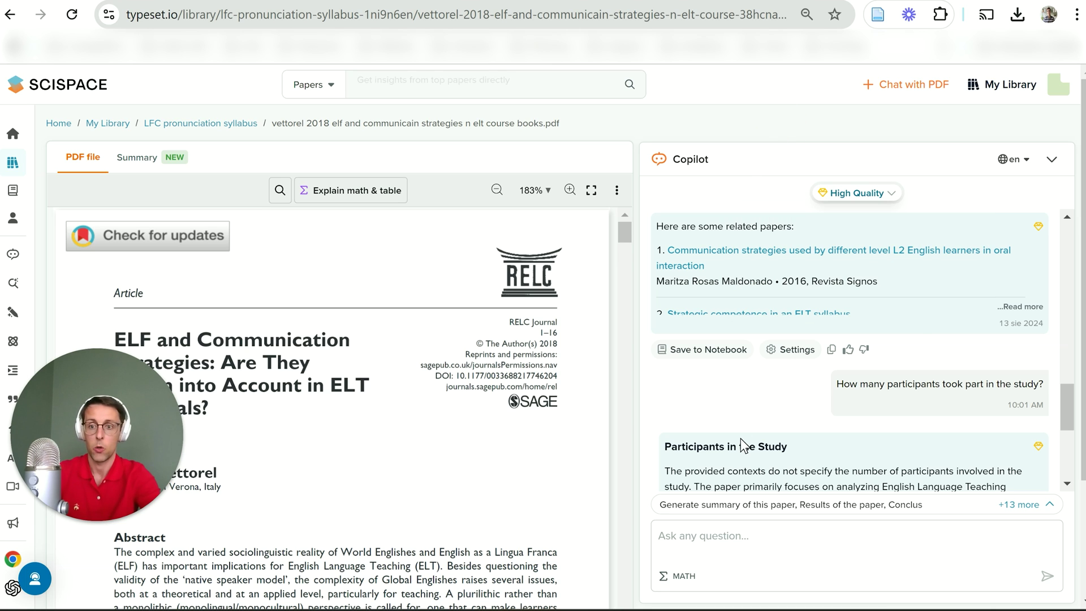
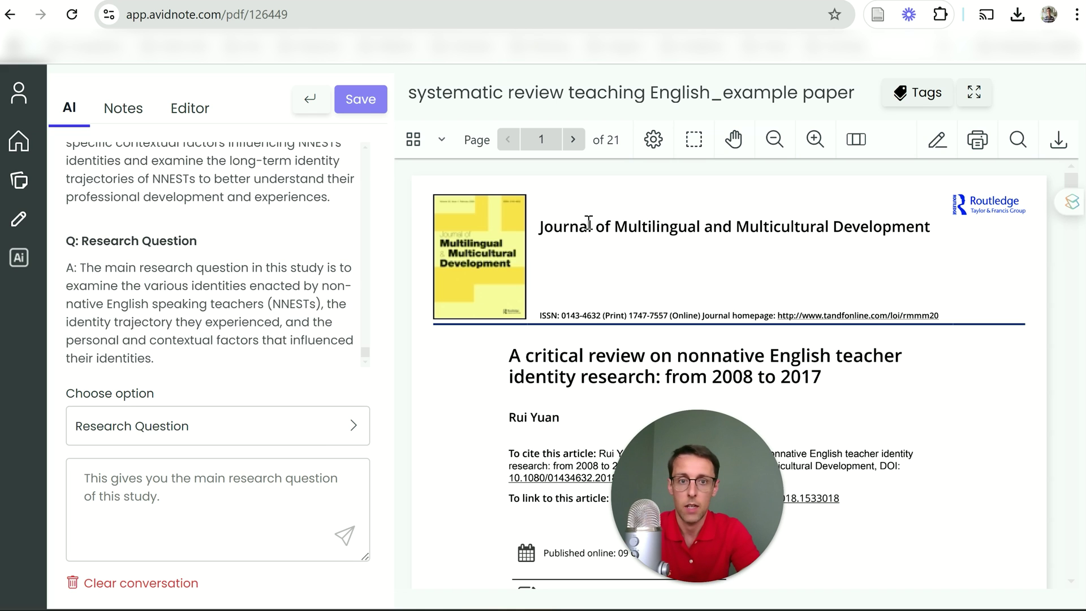
# Ask the AI for the Methodology preset and read its description of the review's data collection and analysis
pyautogui.click(330, 432)
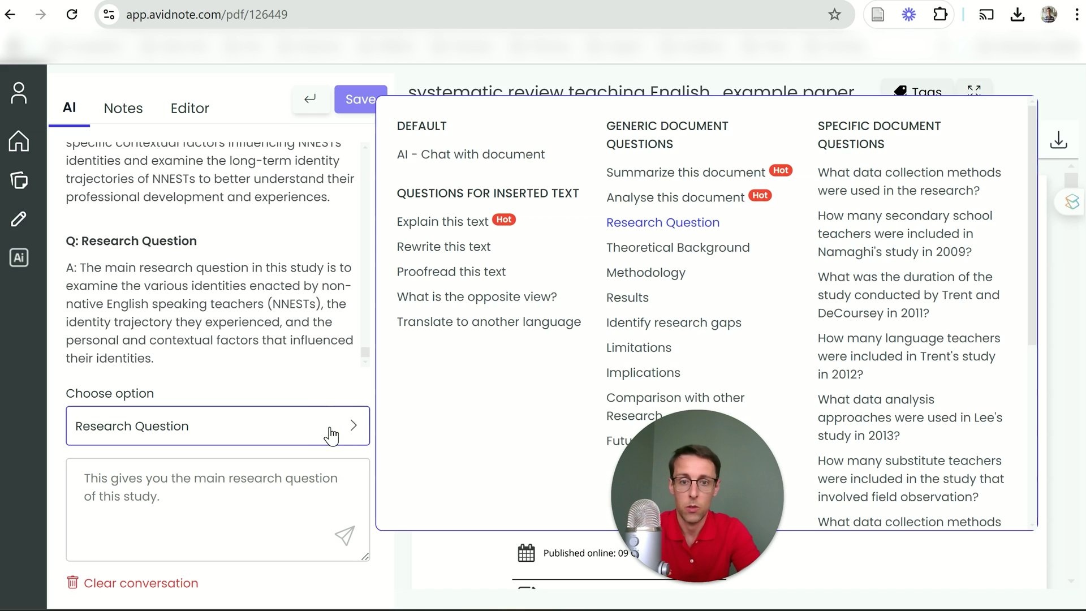
pyautogui.click(645, 274)
pyautogui.moveTo(323, 373)
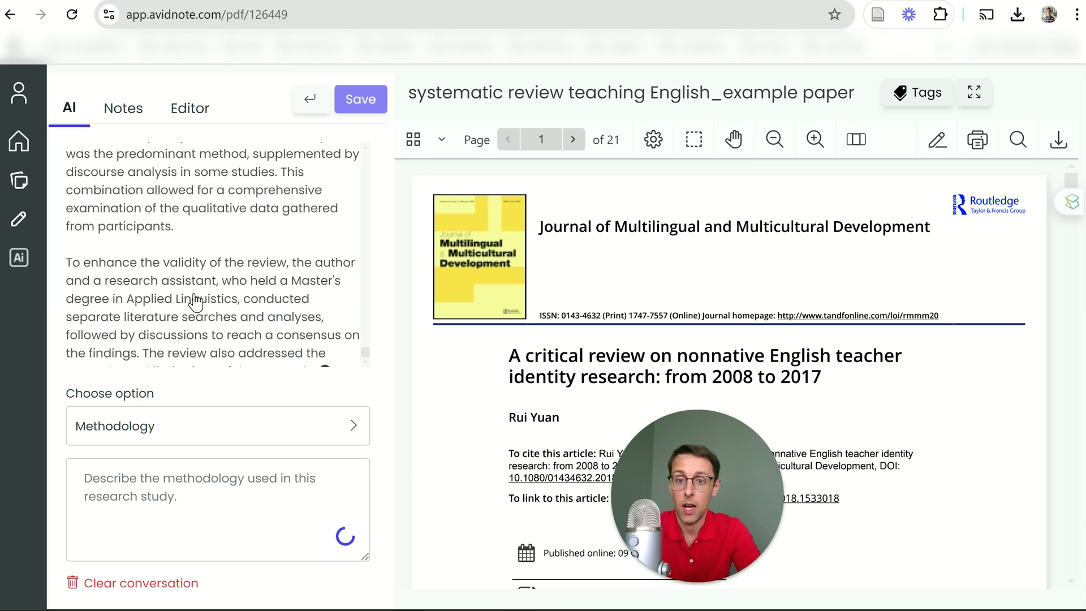
pyautogui.scroll(10, 195, 301)
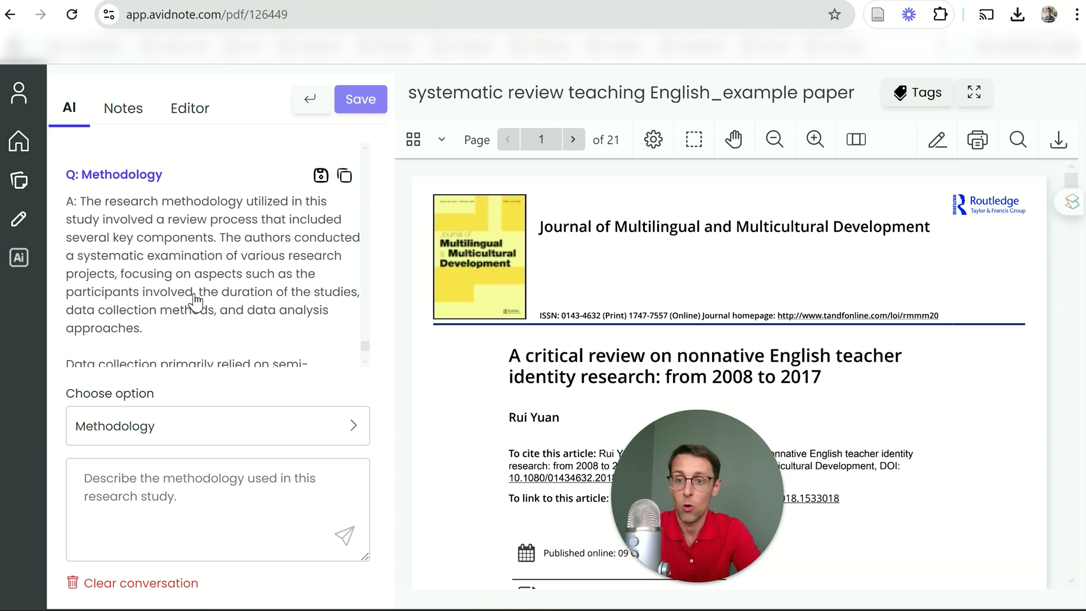
pyautogui.scroll(1, 195, 300)
pyautogui.scroll(-5, 195, 301)
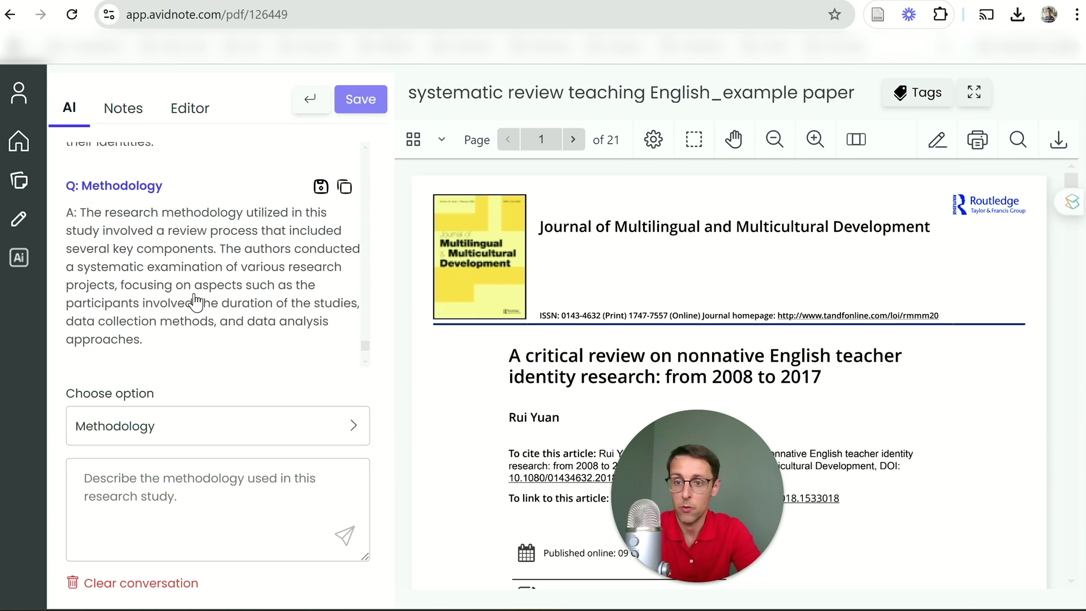
pyautogui.scroll(-4, 195, 301)
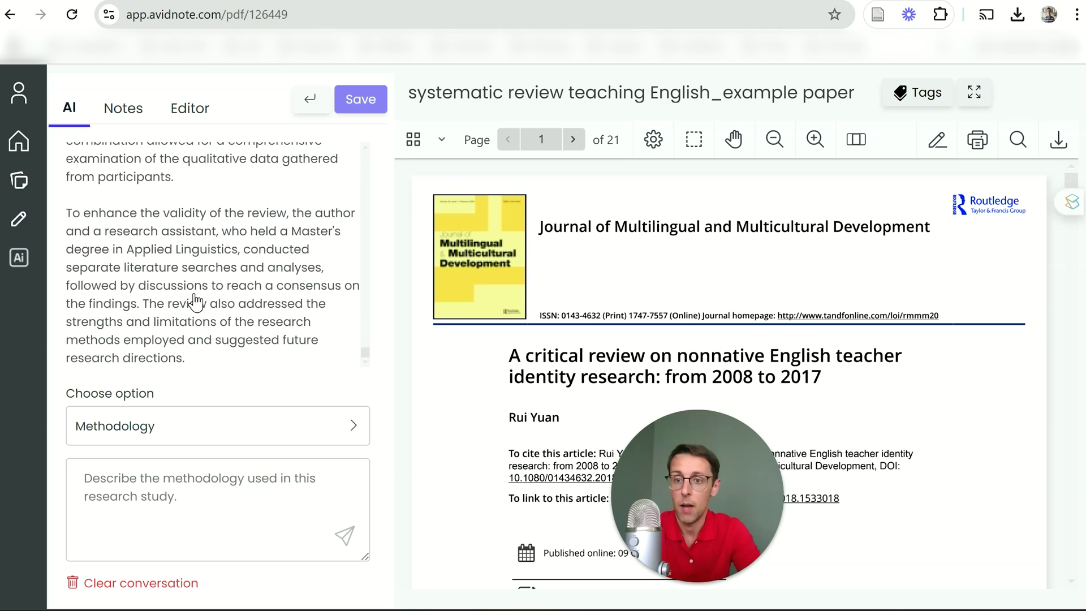
pyautogui.scroll(8, 195, 301)
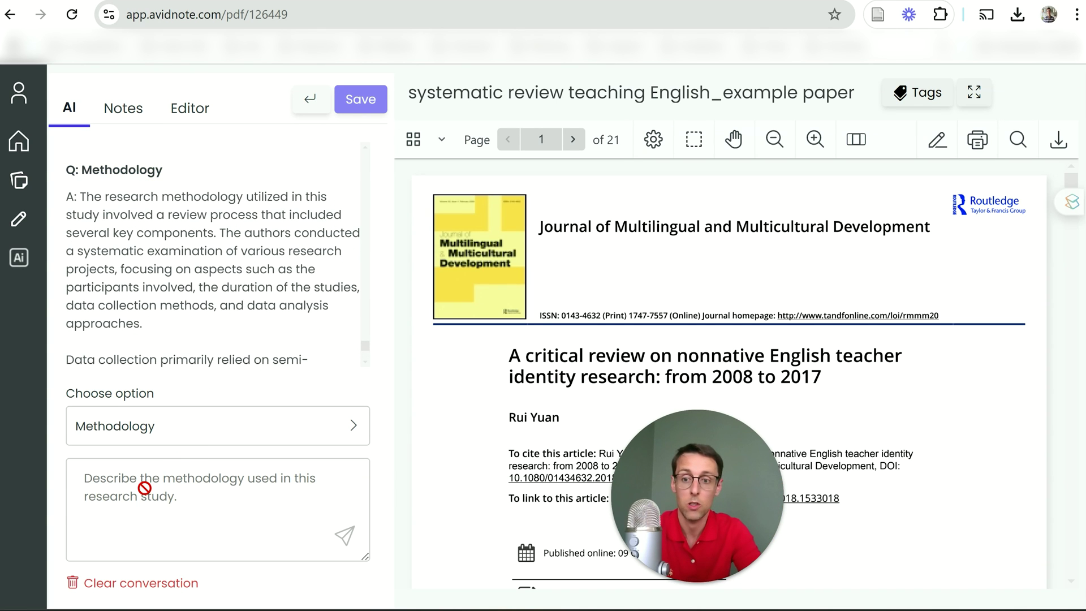
pyautogui.click(166, 444)
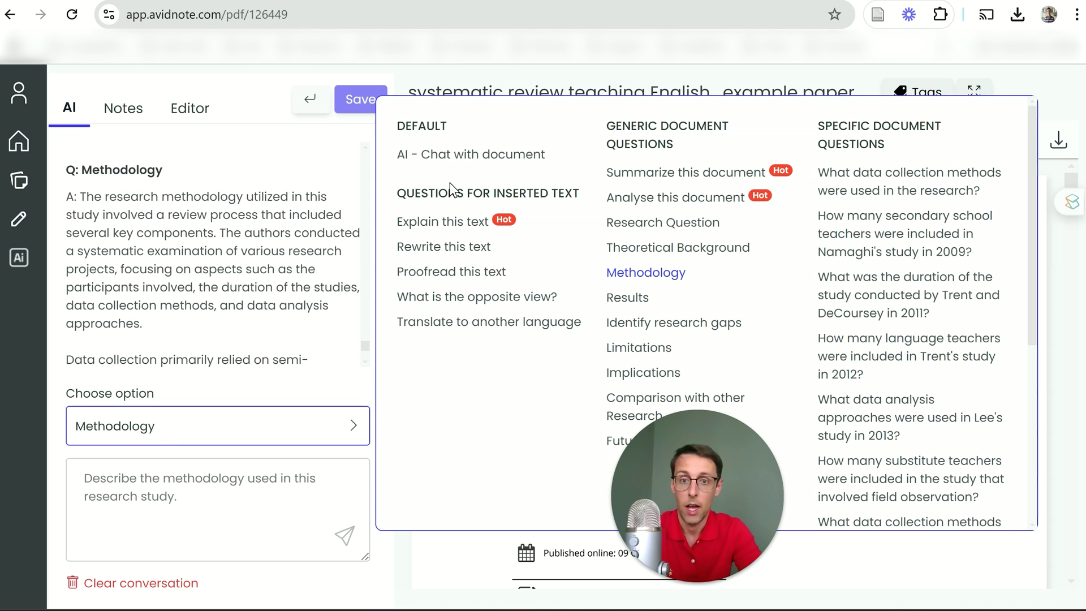
# In document chat, ask 'How many papers did this study review?'
pyautogui.click(489, 157)
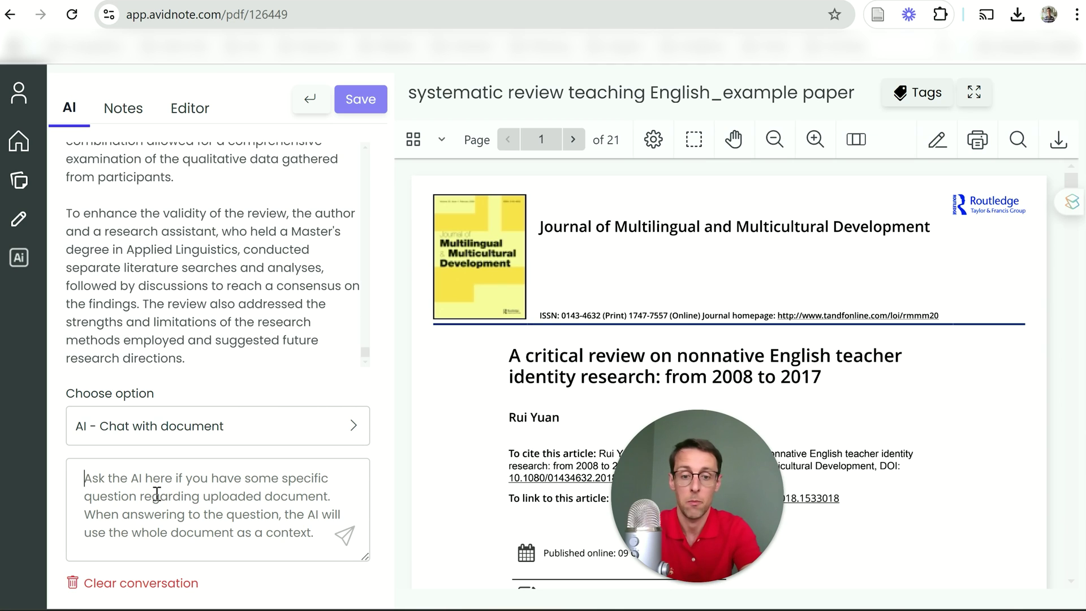
pyautogui.write('How many papers did this study')
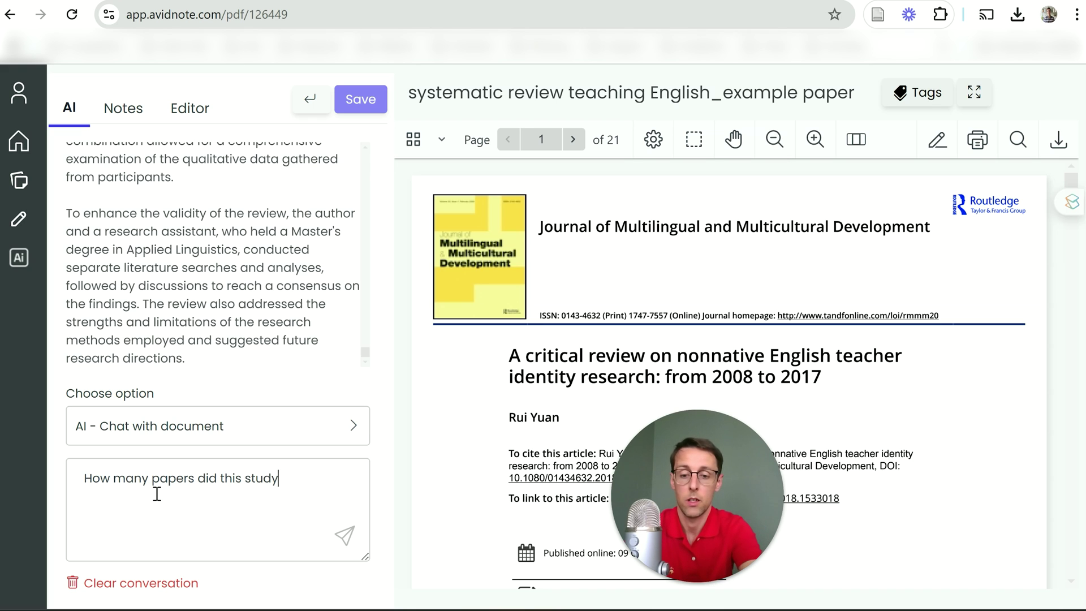
pyautogui.write('review?')
pyautogui.press('Return')
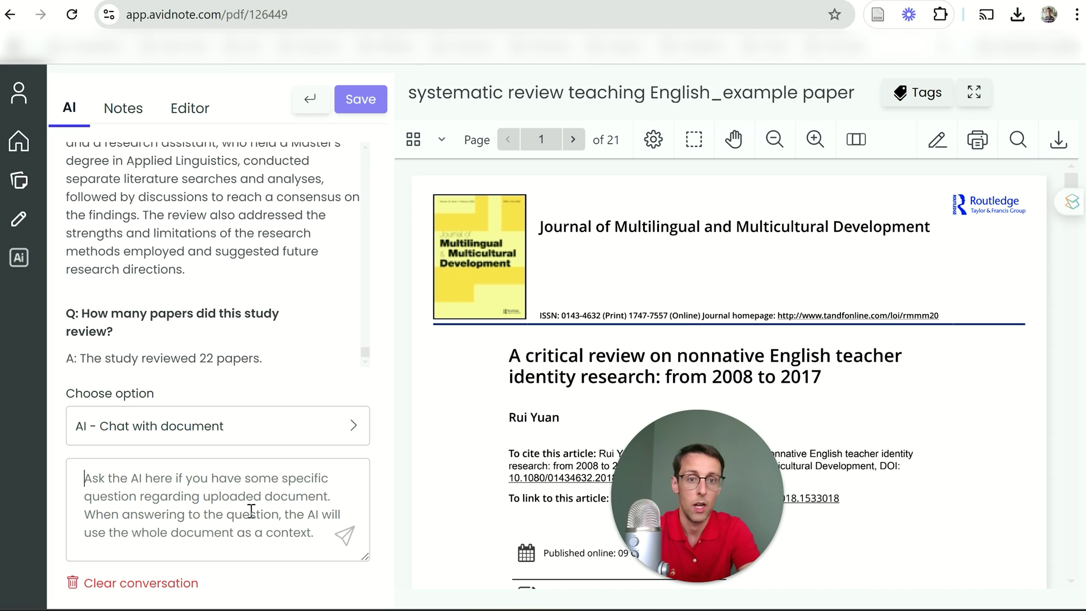
# Ask about the review's inclusion and exclusion criteria and read the answer
pyautogui.write('Wha')
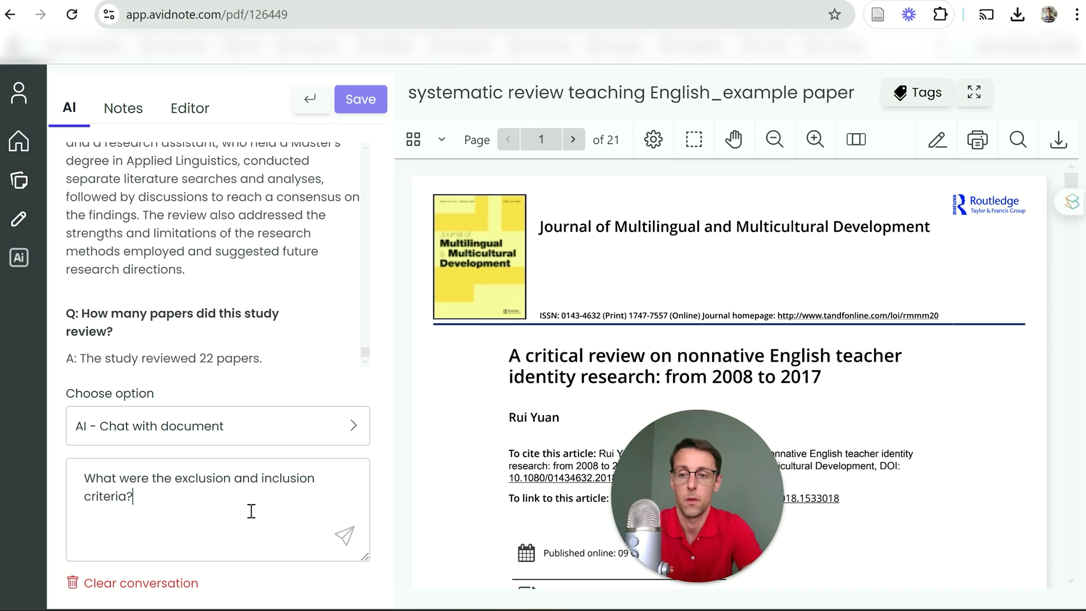
pyautogui.press('Return')
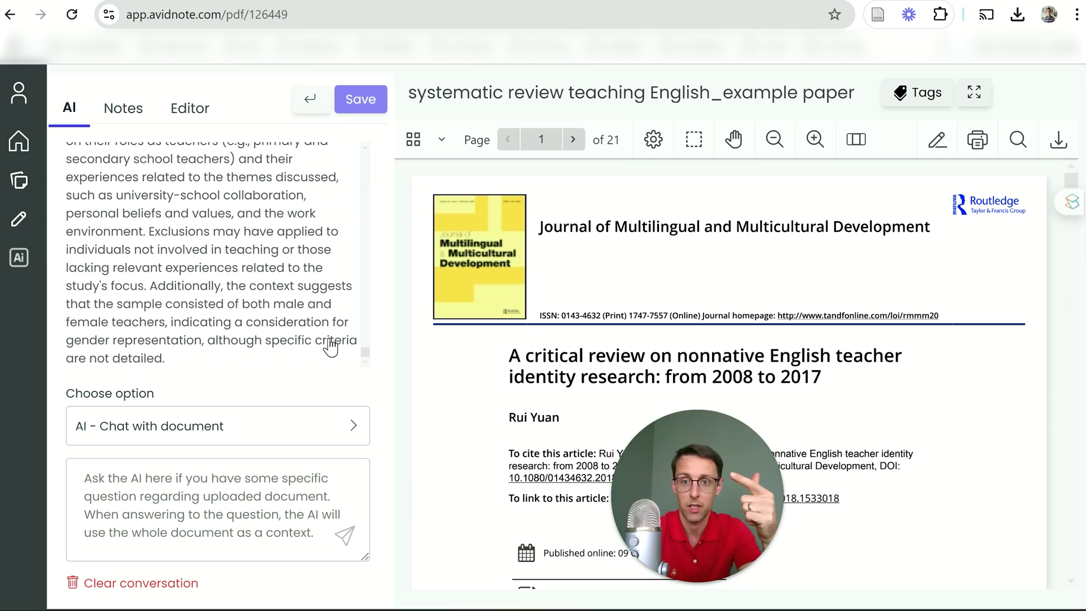
pyautogui.scroll(3, 330, 346)
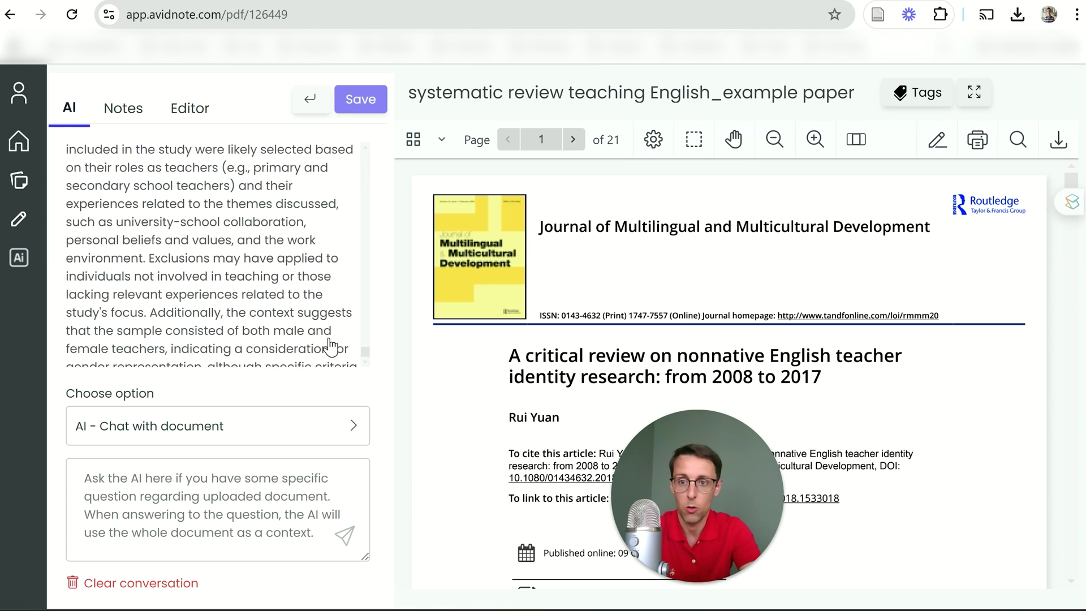
pyautogui.scroll(1, 331, 346)
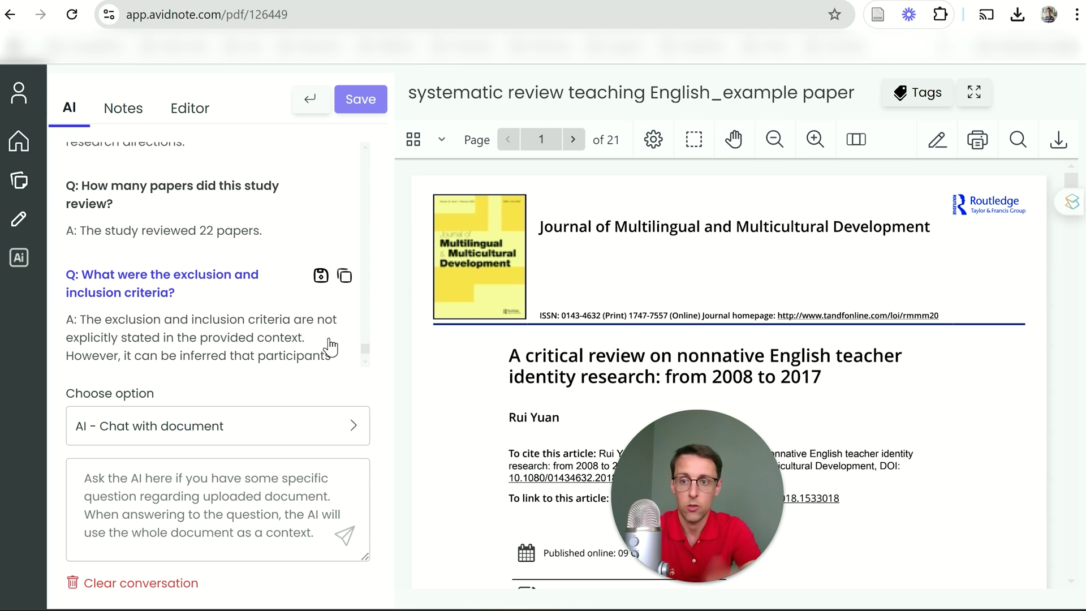
pyautogui.scroll(-4, 330, 346)
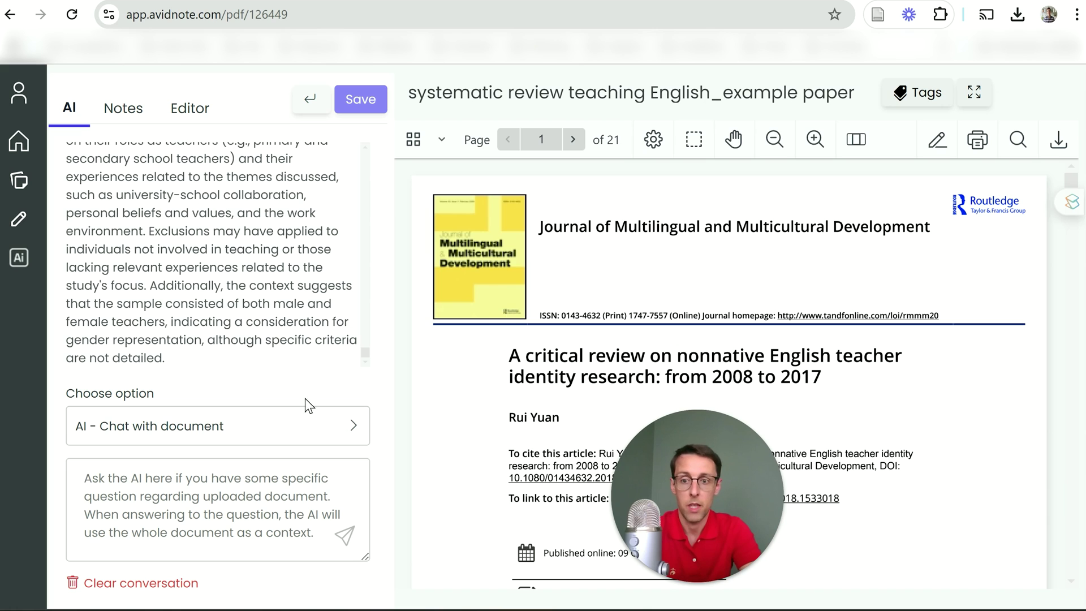
# Ask the AI for the Results preset and read the four teacher identity categories
pyautogui.click(265, 437)
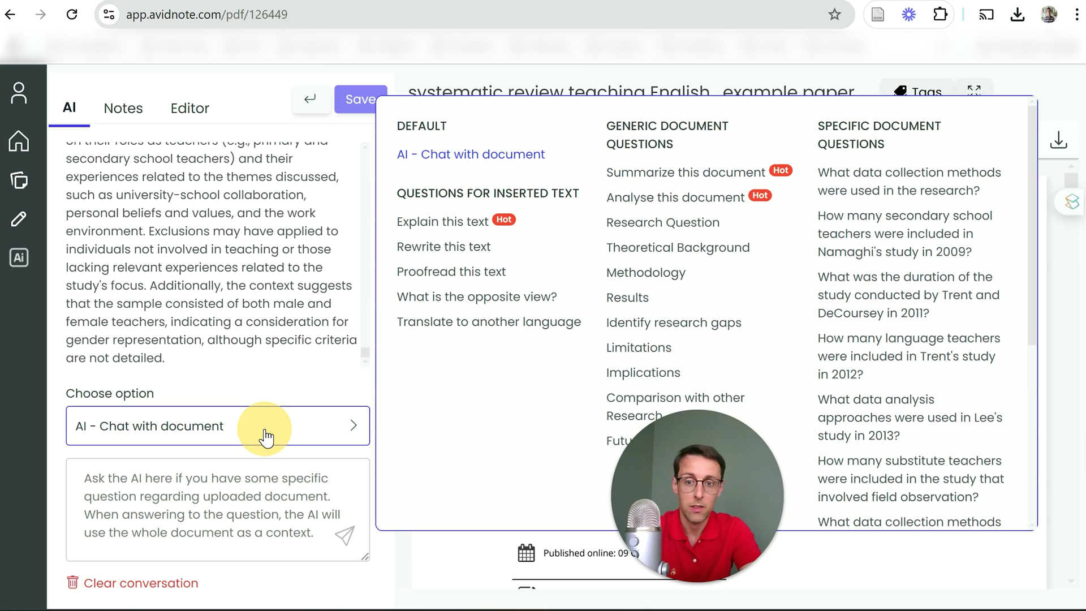
pyautogui.click(626, 298)
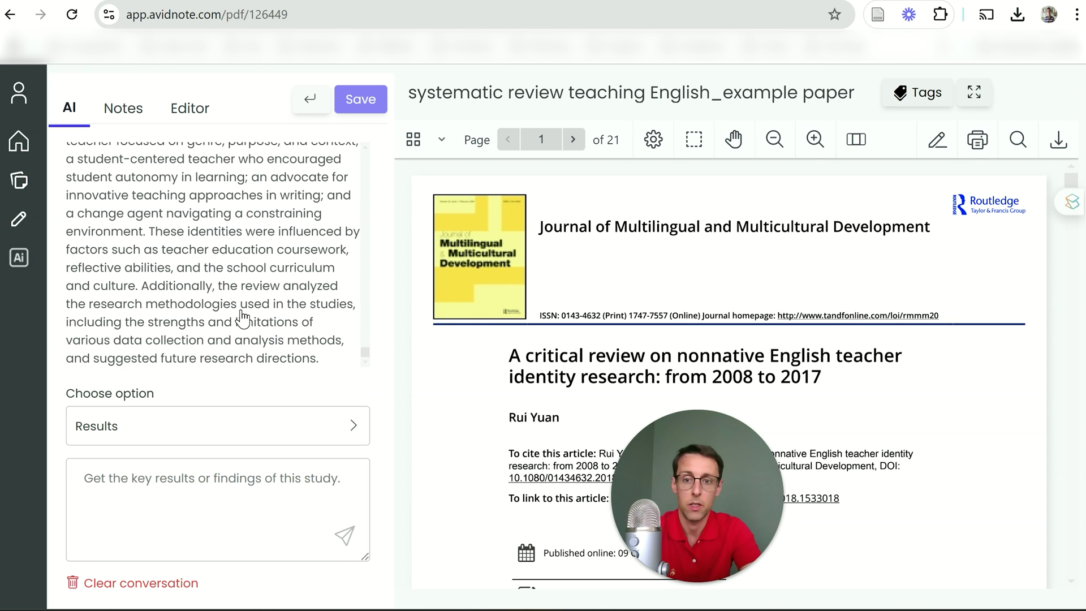
pyautogui.scroll(3, 243, 318)
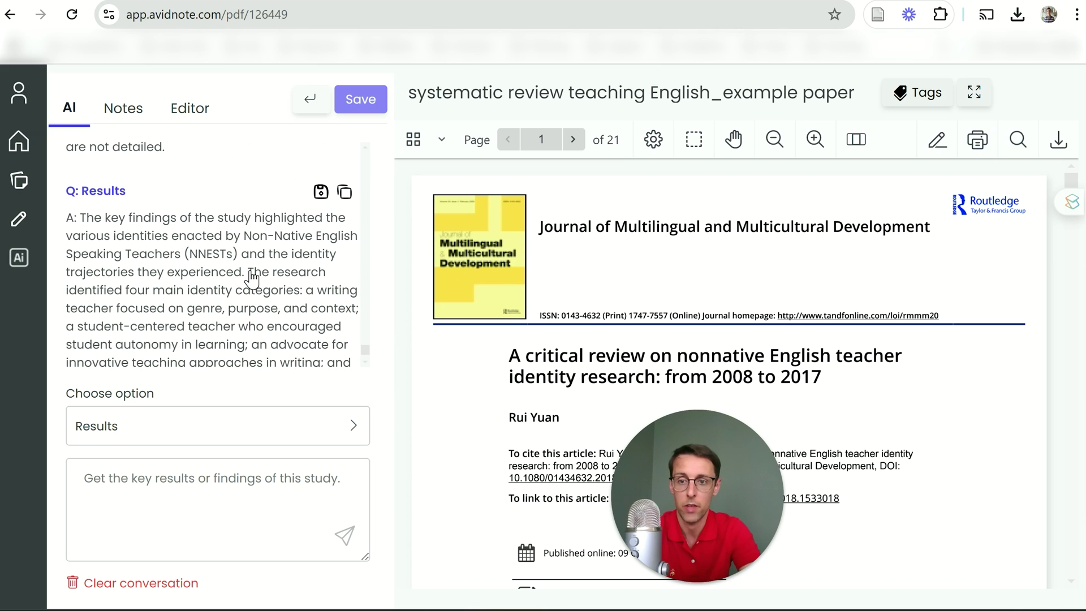
pyautogui.scroll(-1, 251, 277)
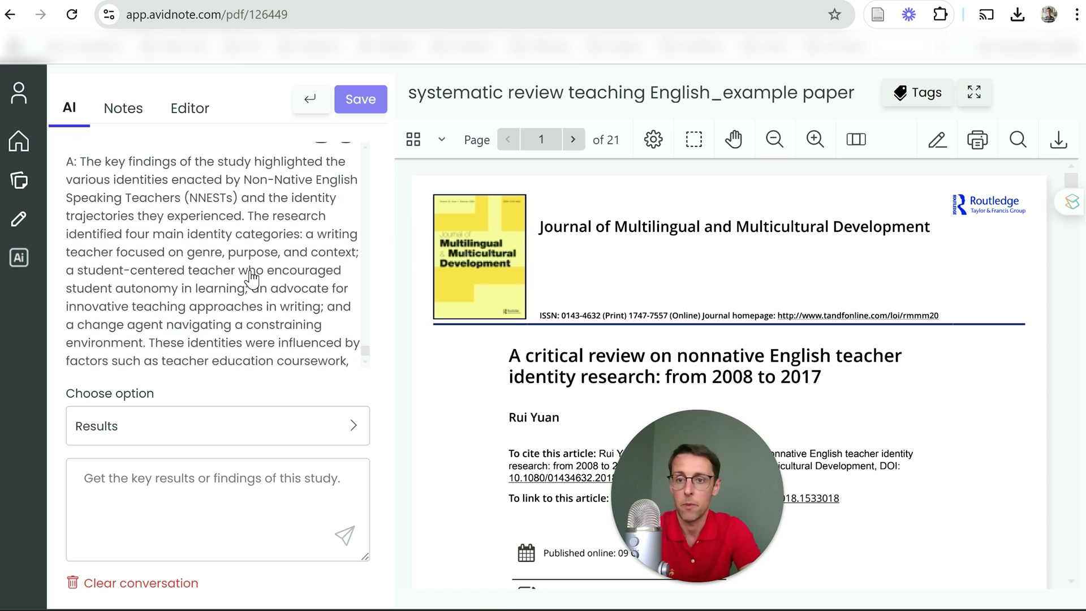
# Select and copy the phrase 'a writing teacher focused on genre' from the Results answer
pyautogui.moveTo(252, 217); pyautogui.dragTo(224, 265)
pyautogui.click(175, 261)
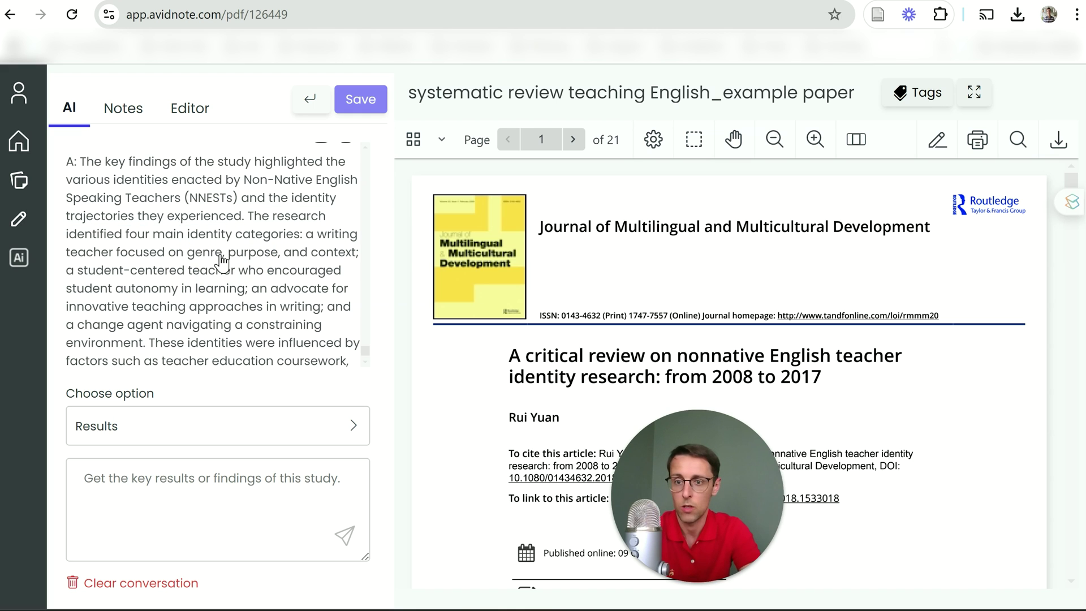
pyautogui.moveTo(219, 254); pyautogui.dragTo(308, 240)
pyautogui.hotkey('ctrl', 'c')
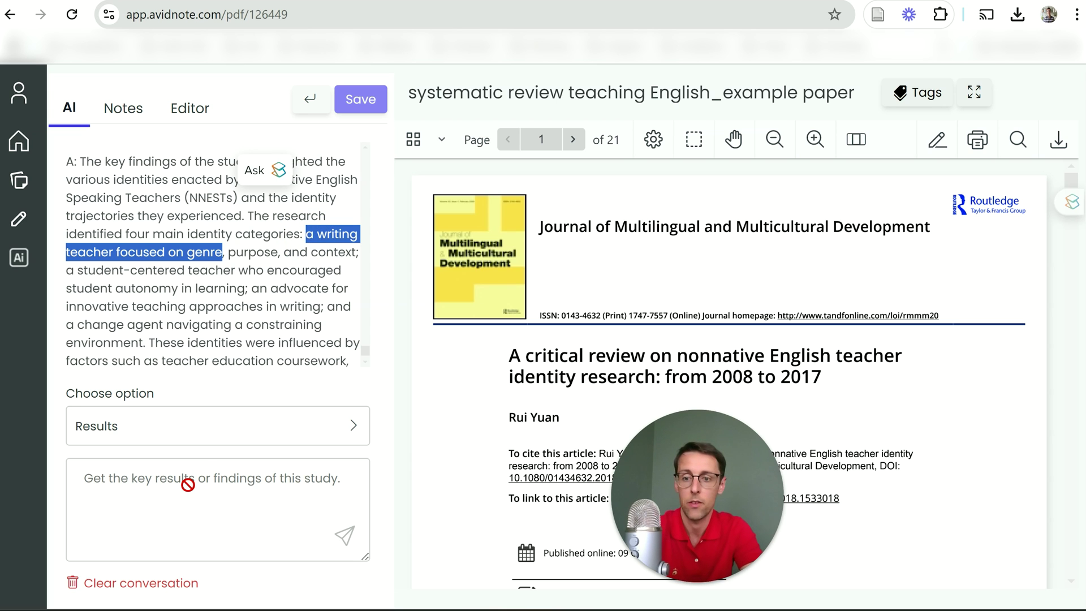
pyautogui.click(178, 444)
# In document chat, ask 'Tell me more about the category of a writing teacher focused on genre'
pyautogui.click(494, 153)
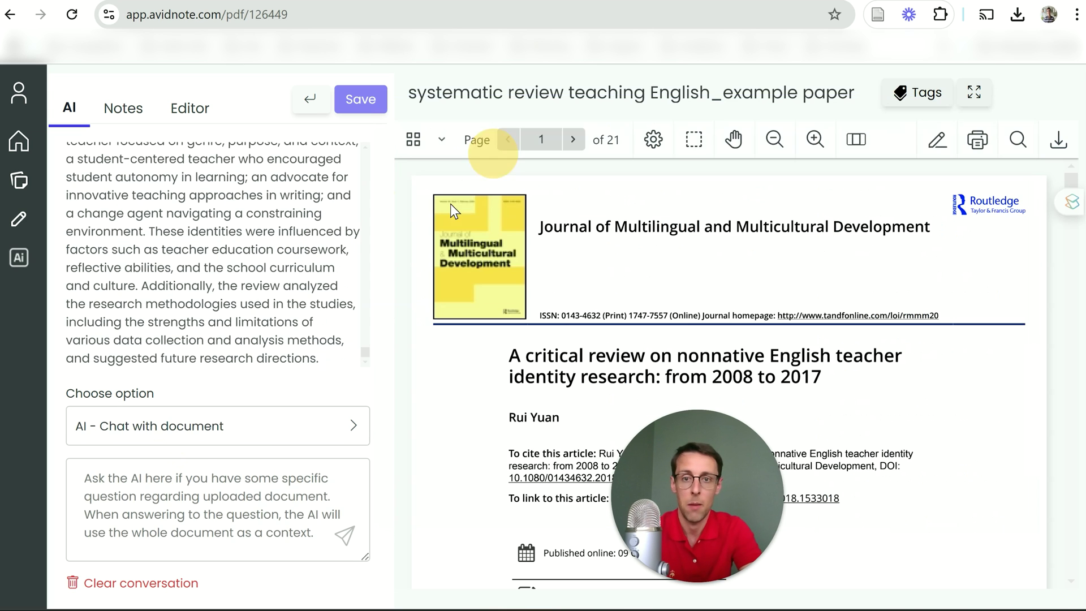
pyautogui.click(221, 494)
pyautogui.write('Te')
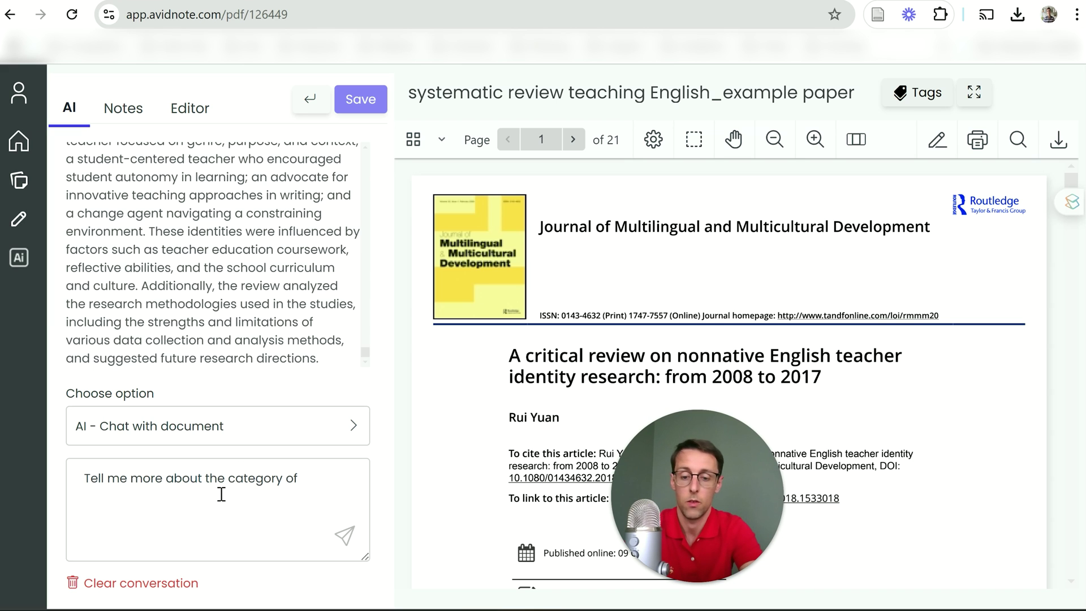
pyautogui.hotkey('ctrl', 'v')
pyautogui.press('Return')
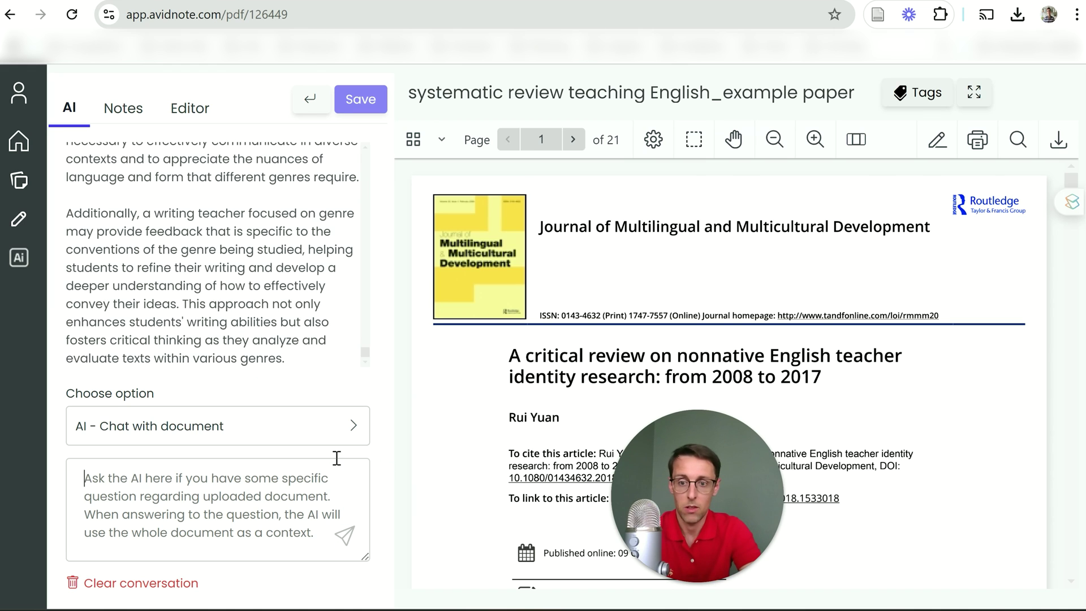
pyautogui.click(305, 430)
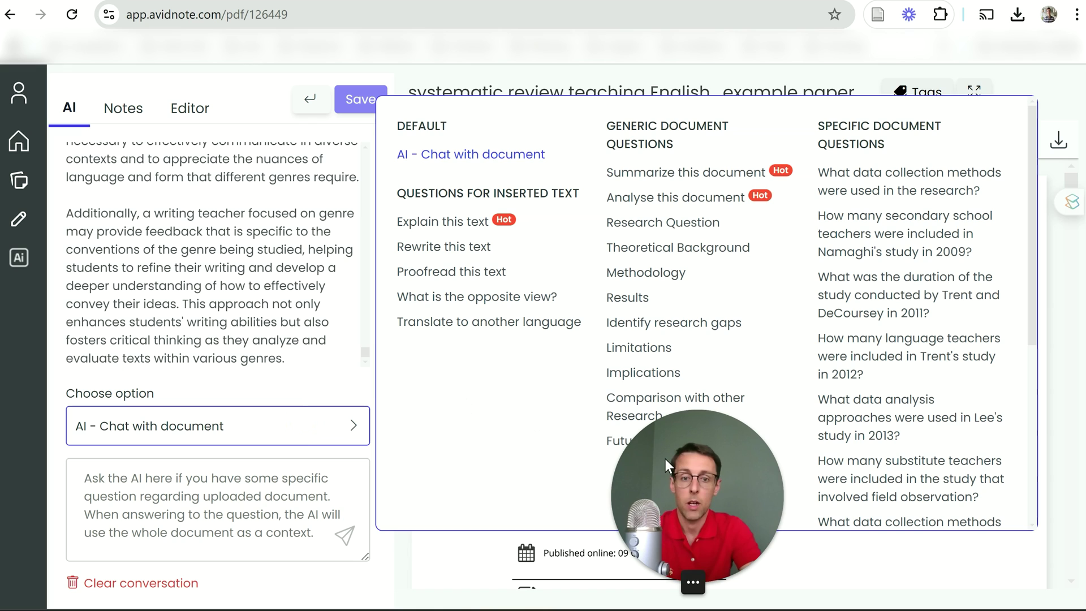
# Ask the AI the Limitations and then Implications presets and read the Implications answer
pyautogui.click(659, 357)
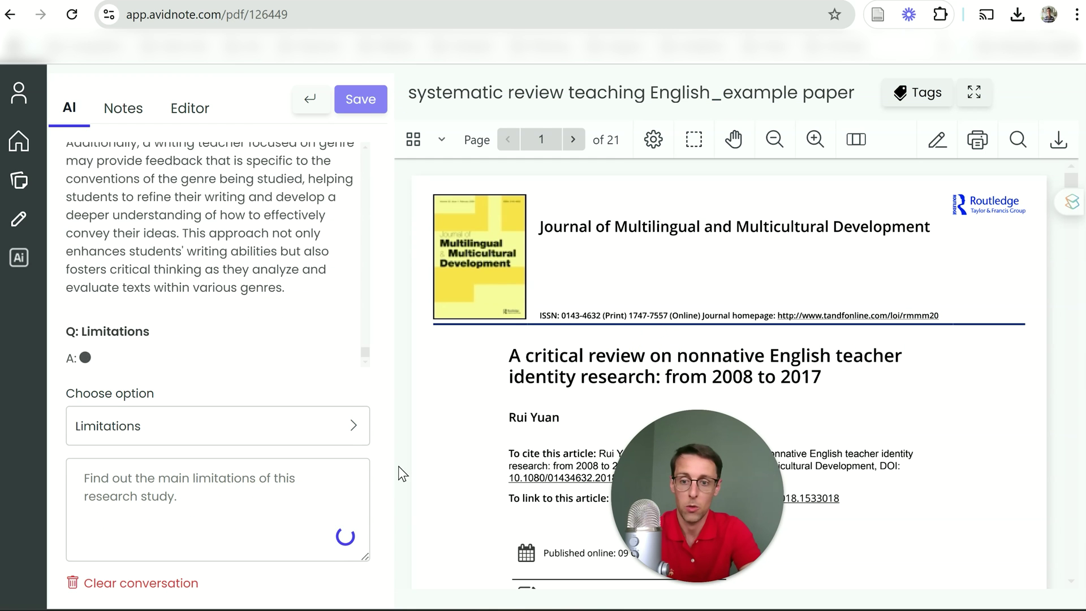
pyautogui.click(345, 428)
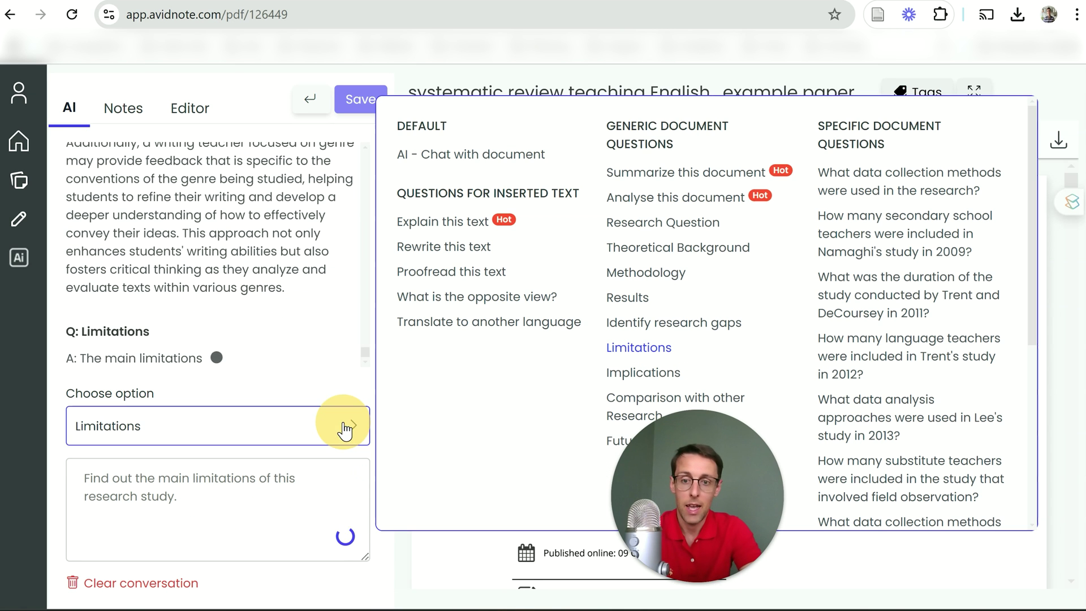
pyautogui.click(654, 375)
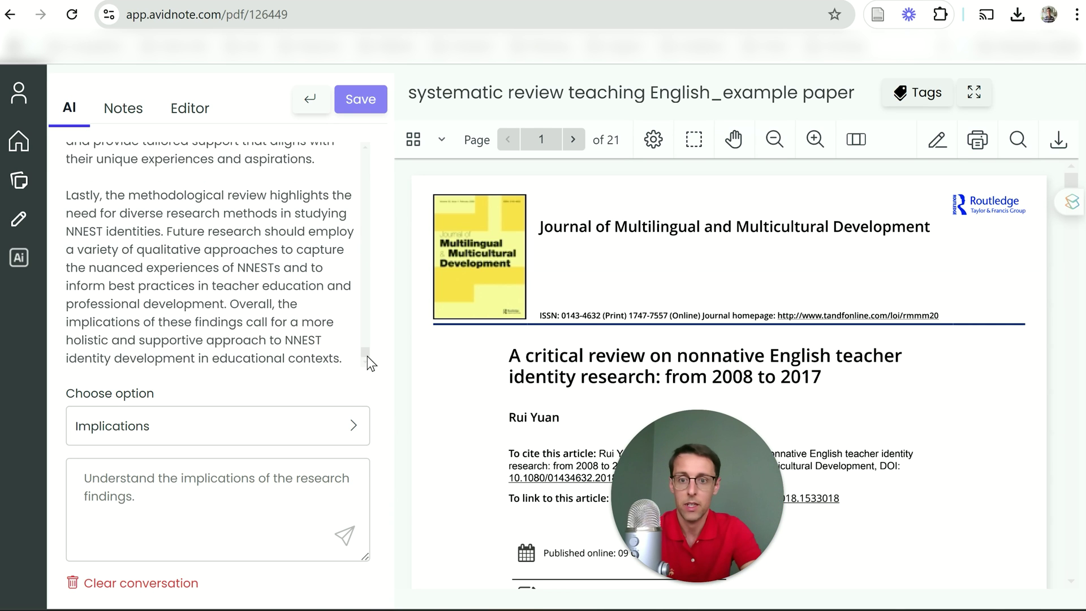
pyautogui.scroll(10, 367, 353)
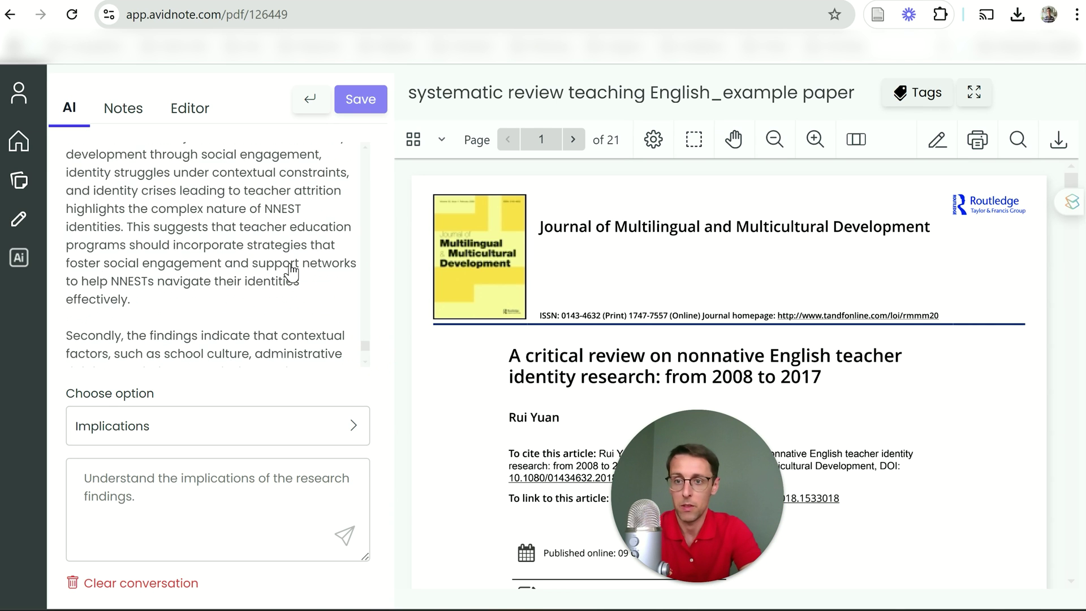
pyautogui.scroll(-10, 291, 273)
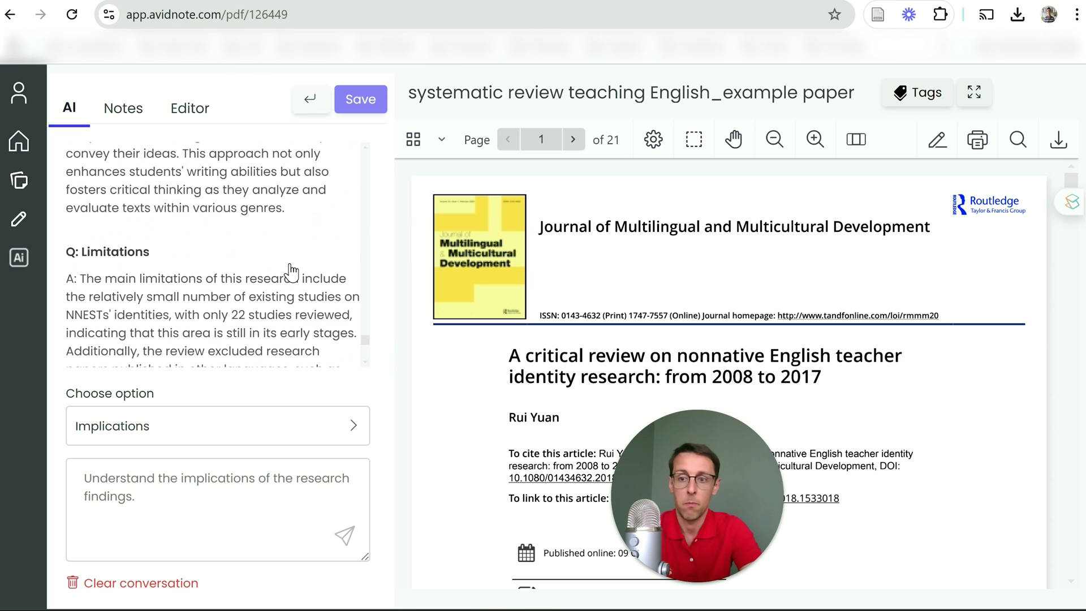
pyautogui.scroll(-5, 291, 272)
pyautogui.scroll(-5, 292, 272)
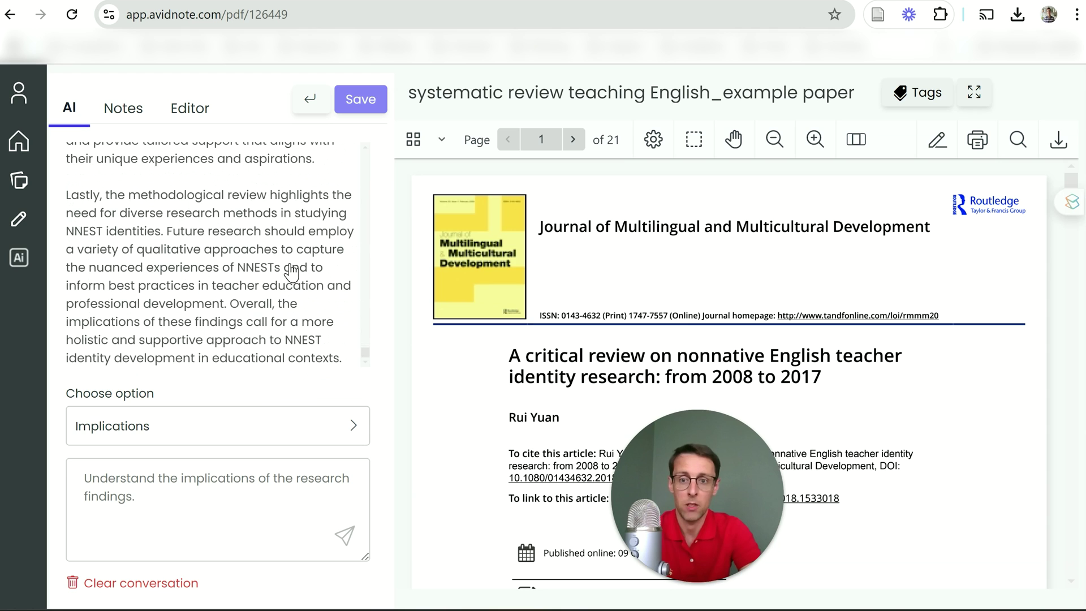
pyautogui.click(296, 436)
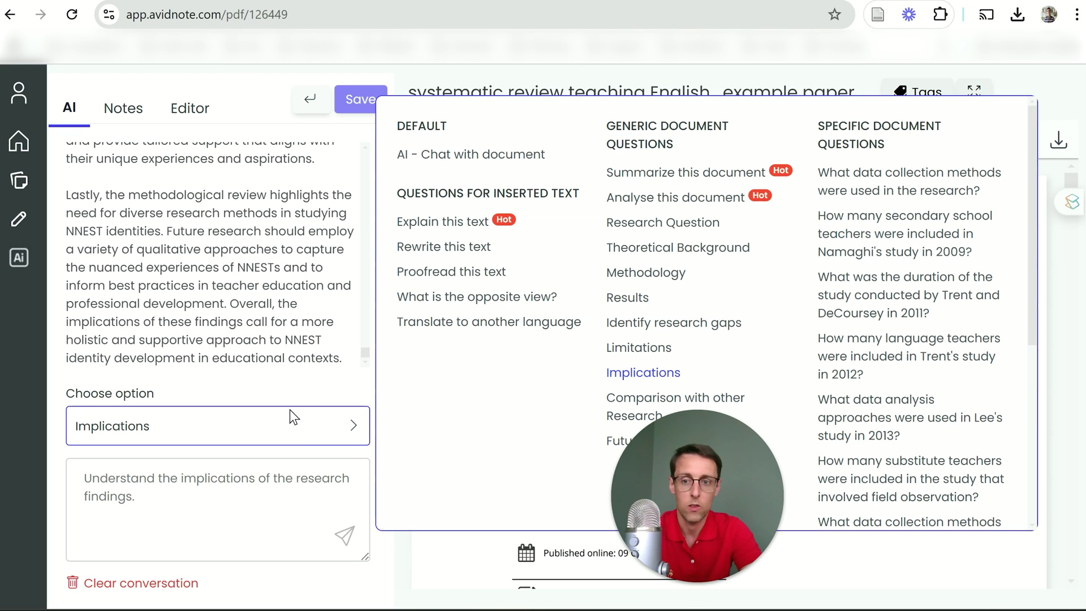
pyautogui.click(288, 487)
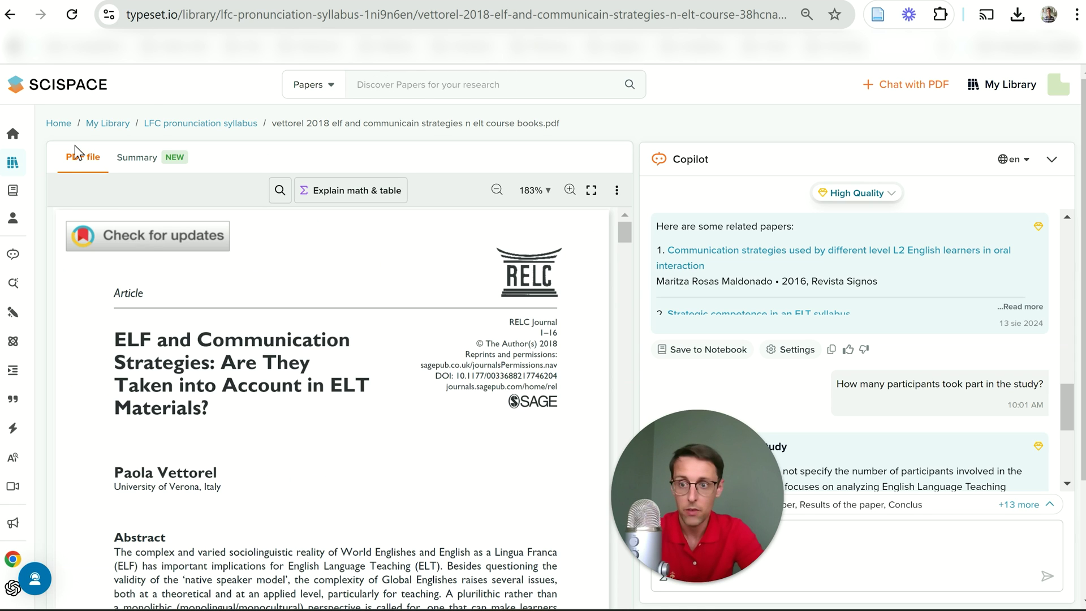
# Go to SciSpace's Literature Review page showing the 20 saved searches
pyautogui.moveTo(13, 245)
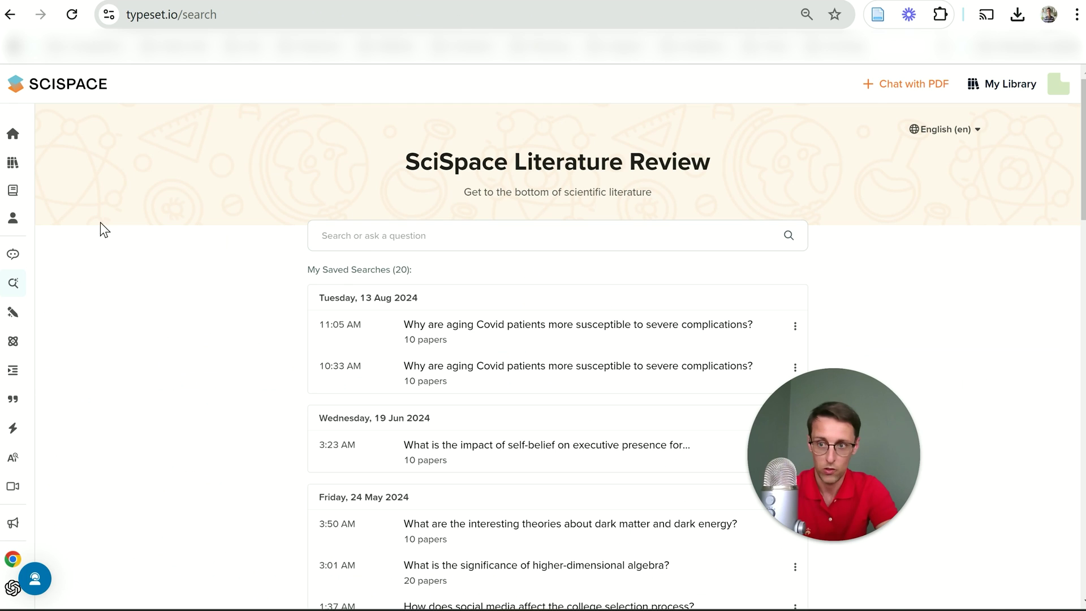
# In My Library, select all 74 files using the select-all checkbox
pyautogui.moveTo(25, 192)
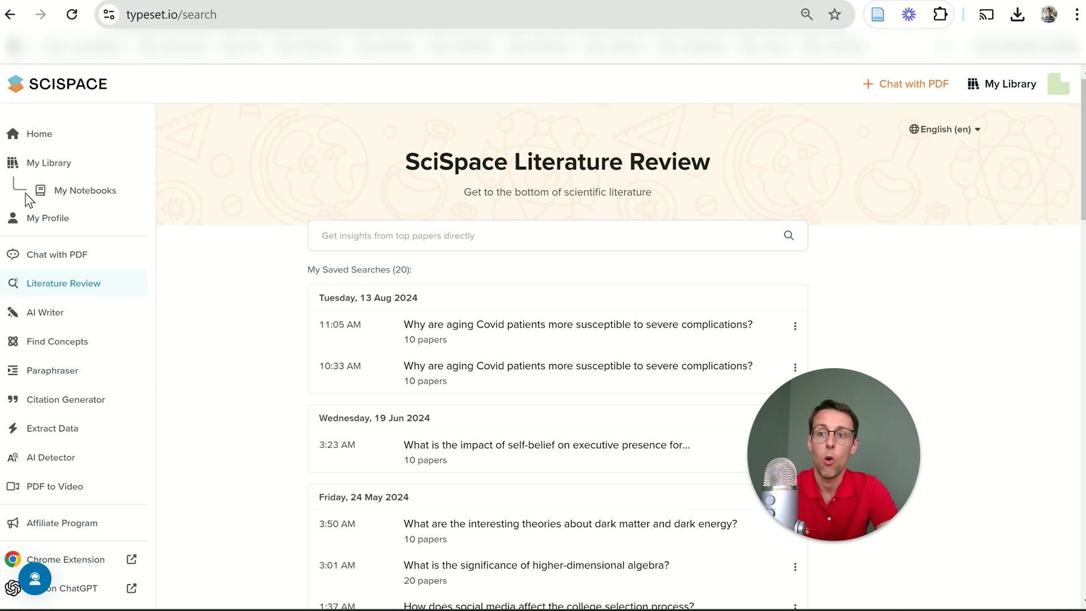
pyautogui.click(51, 165)
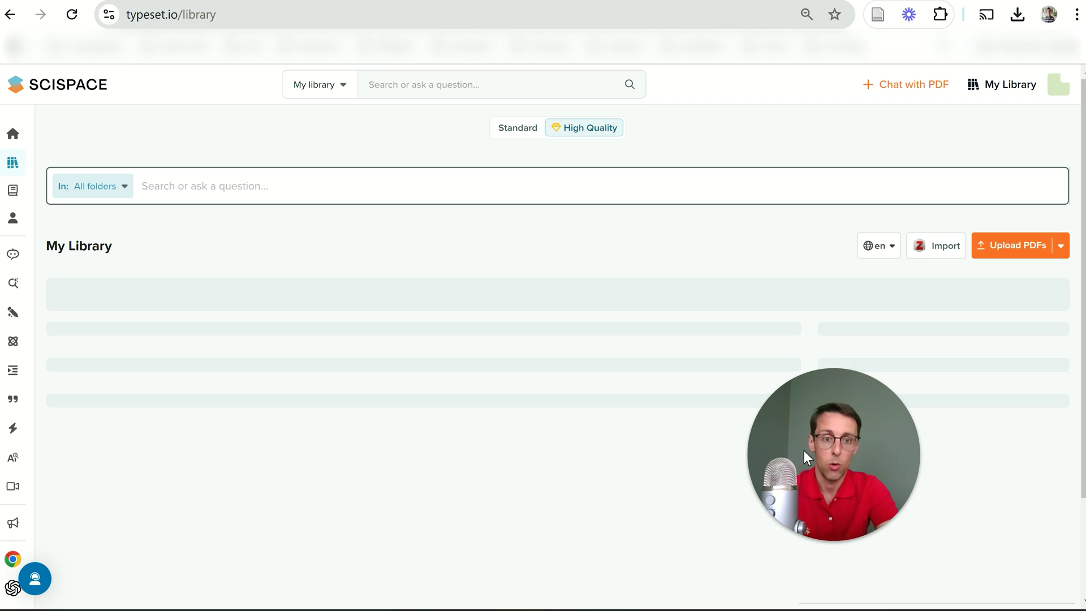
pyautogui.moveTo(816, 376); pyautogui.dragTo(809, 157)
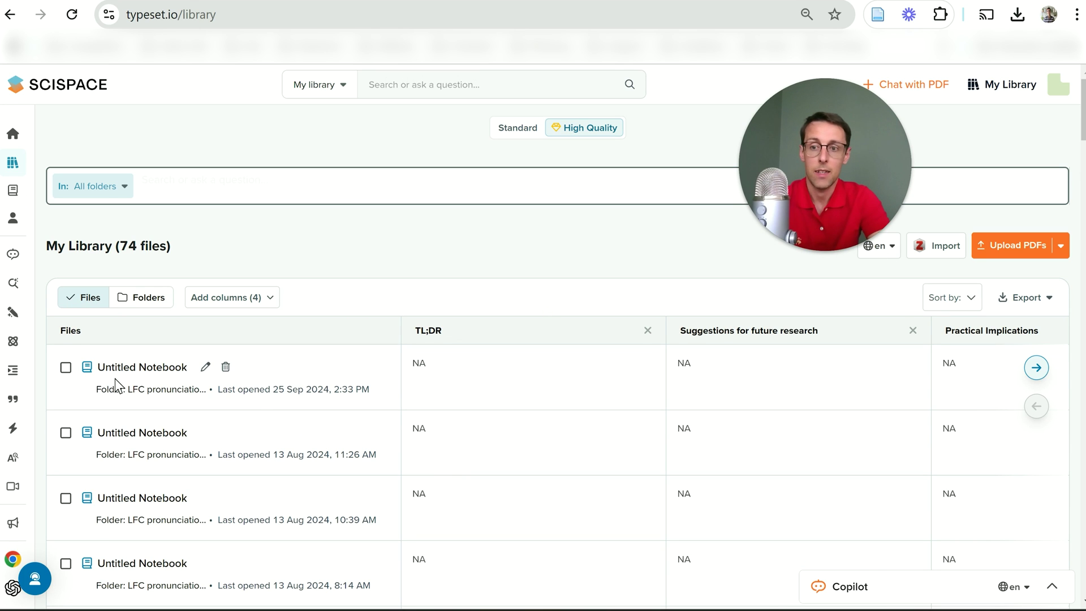
pyautogui.scroll(-5, 258, 436)
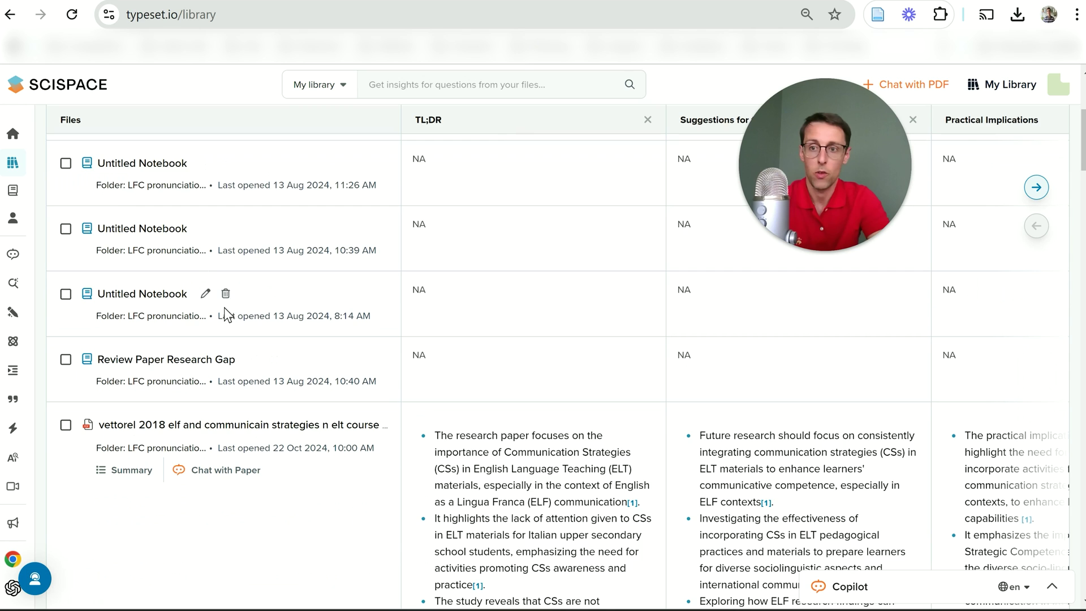
pyautogui.scroll(5, 225, 314)
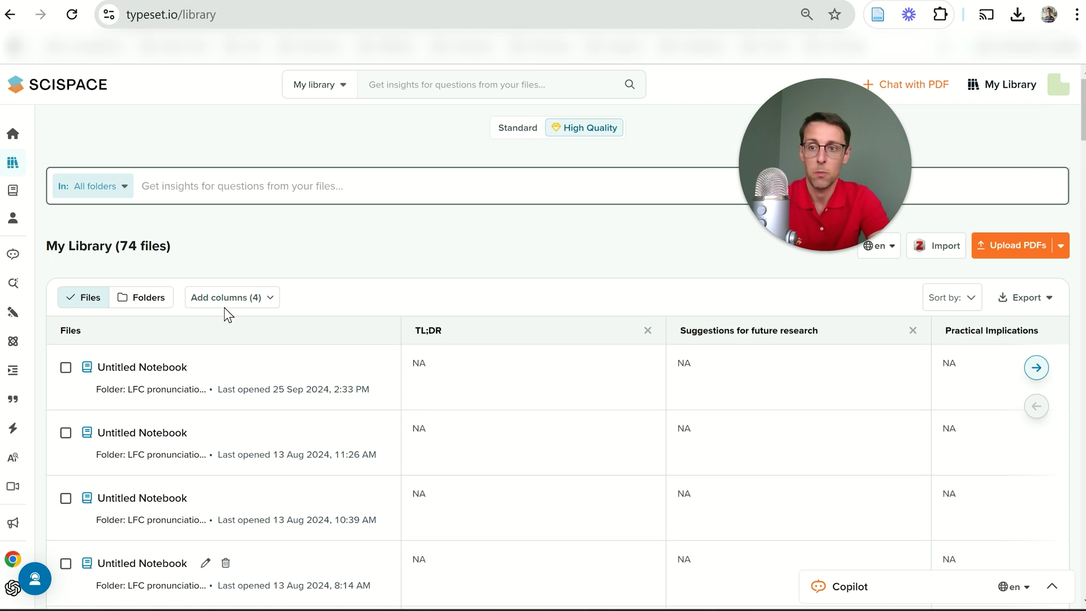
pyautogui.click(65, 368)
pyautogui.click(65, 297)
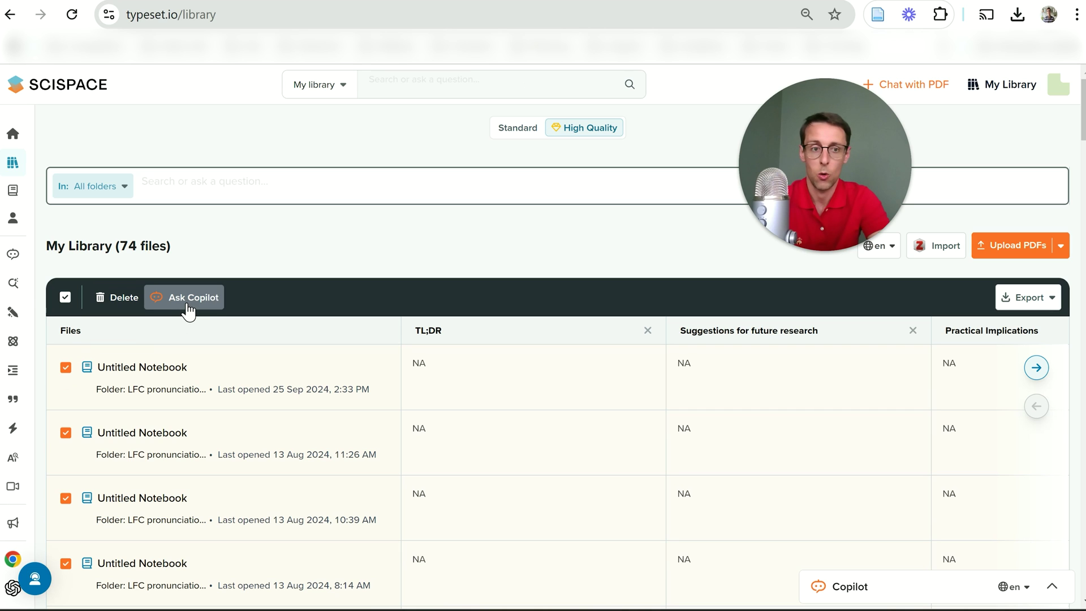
pyautogui.moveTo(29, 192)
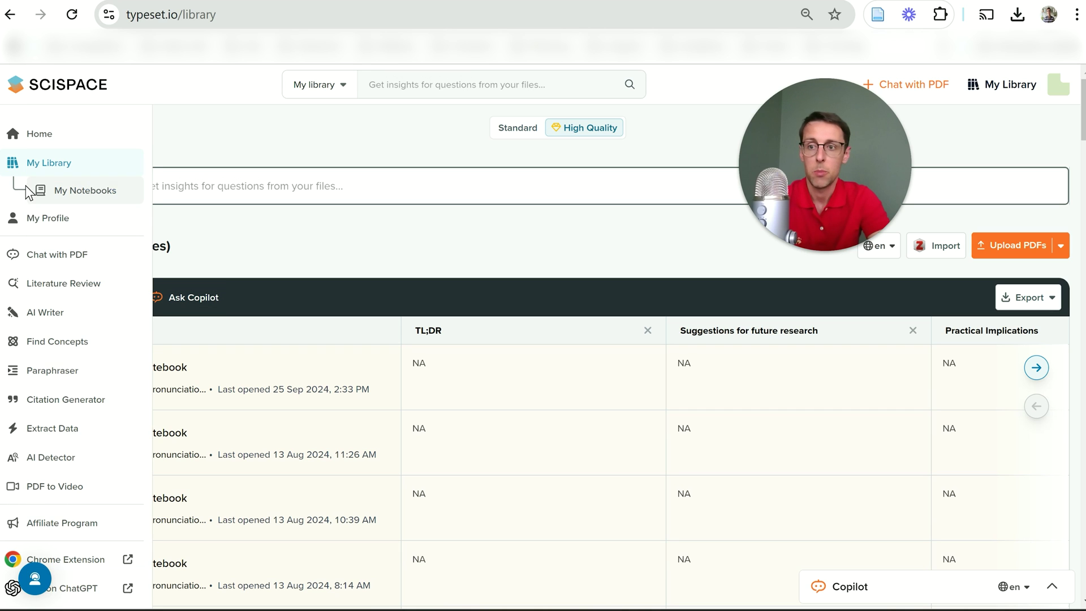
pyautogui.click(67, 286)
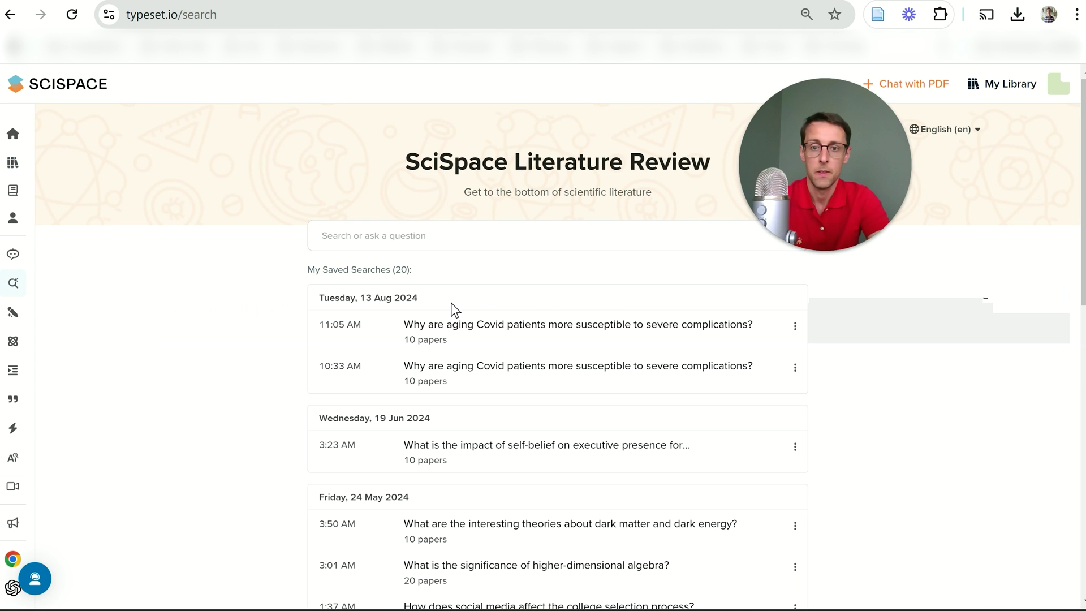
# Reopen the aging-Covid-patients search and review its 10 papers with Dataset, Limitations and Future Research columns
pyautogui.click(474, 327)
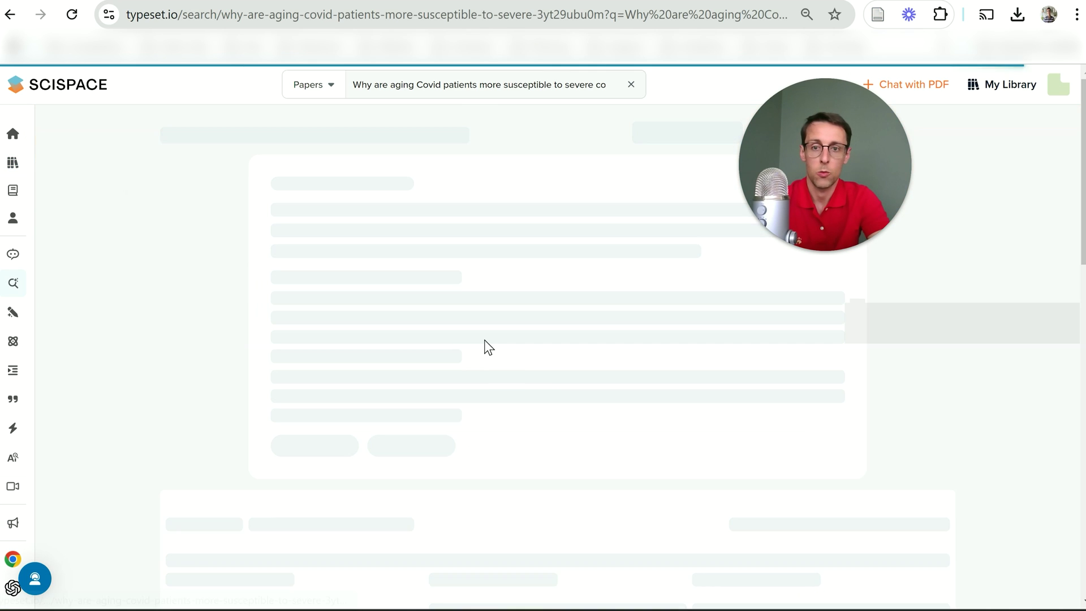
pyautogui.scroll(-1, 904, 403)
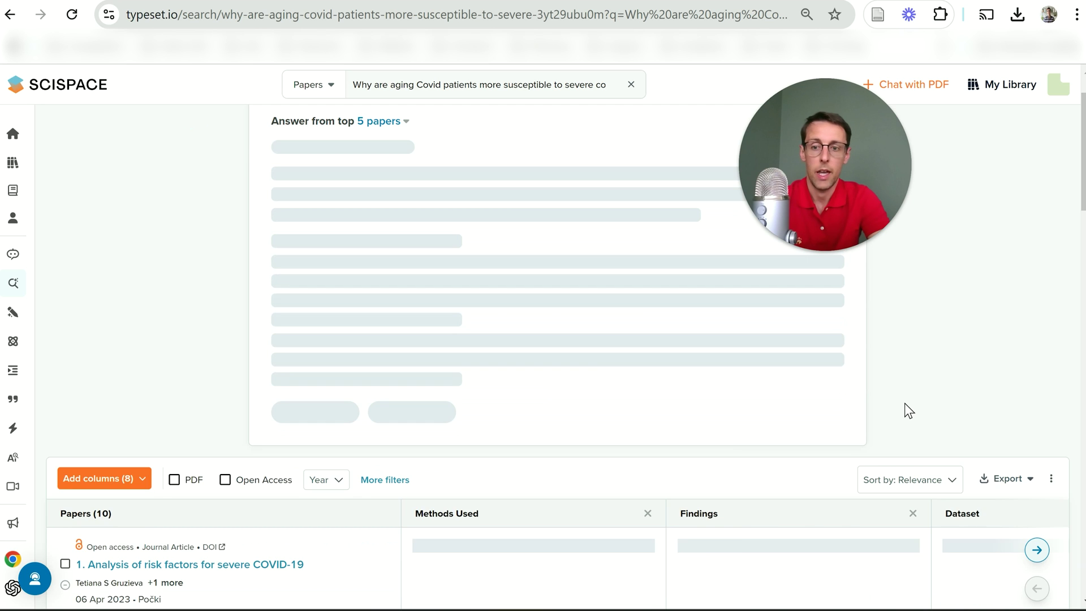
pyautogui.scroll(-5, 904, 403)
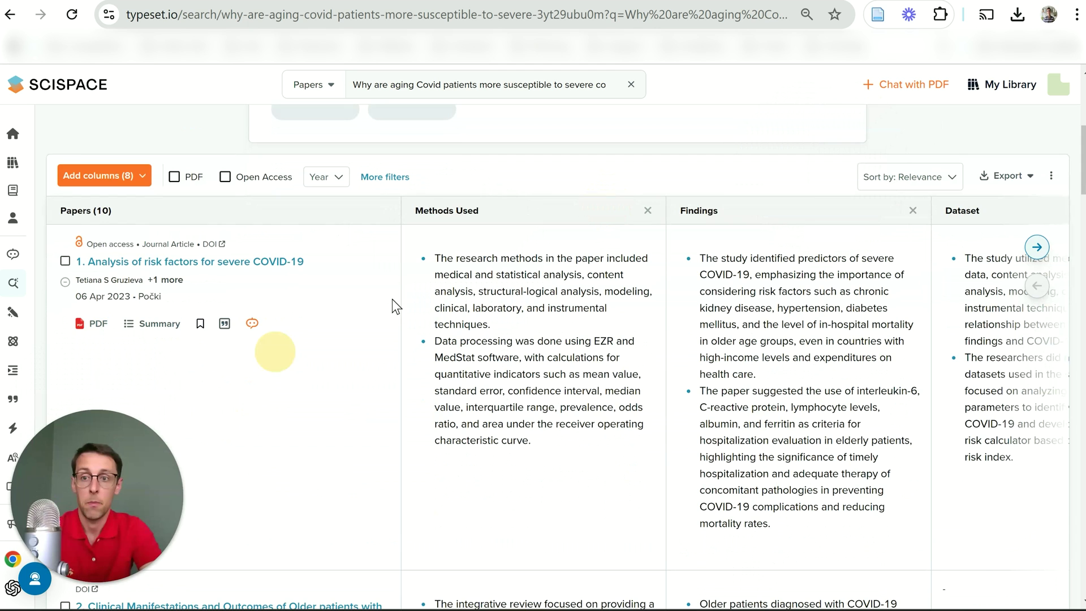
pyautogui.hscroll(3, 634, 341)
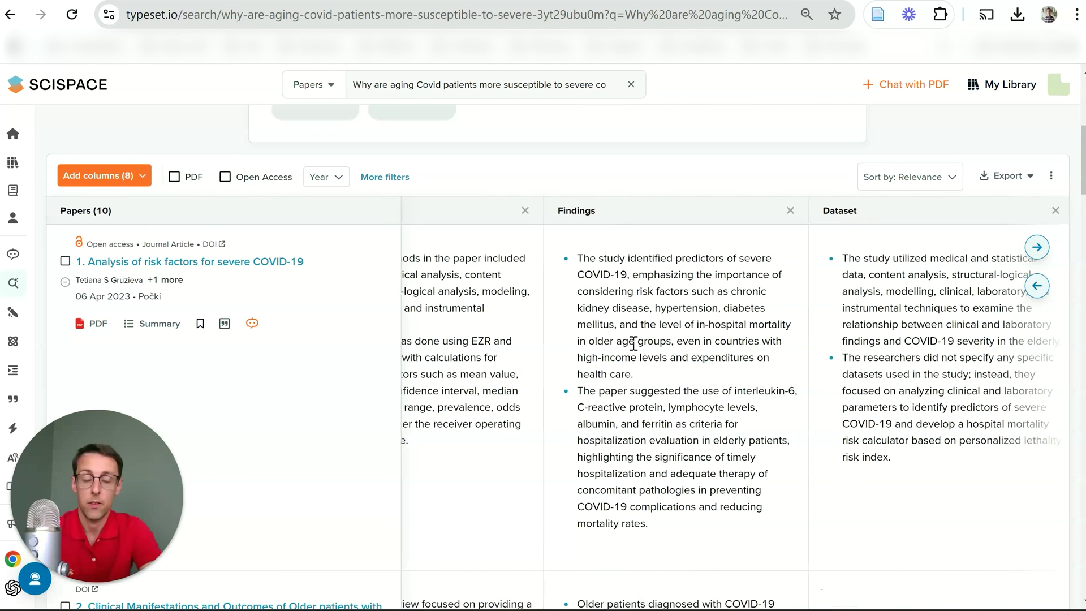
pyautogui.hscroll(2, 634, 342)
pyautogui.scroll(-5, 633, 343)
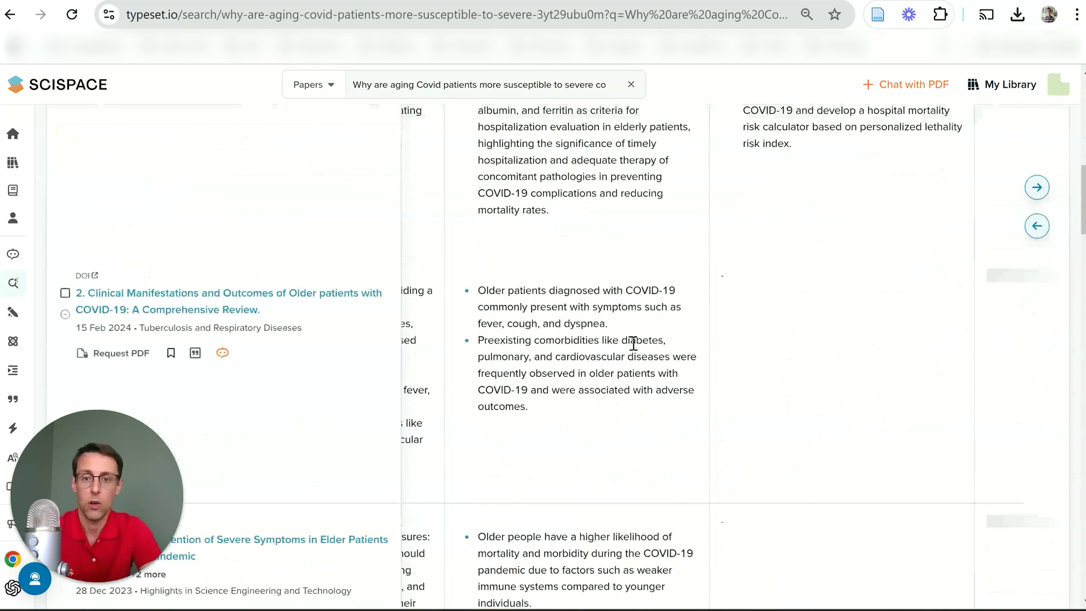
pyautogui.scroll(5, 634, 342)
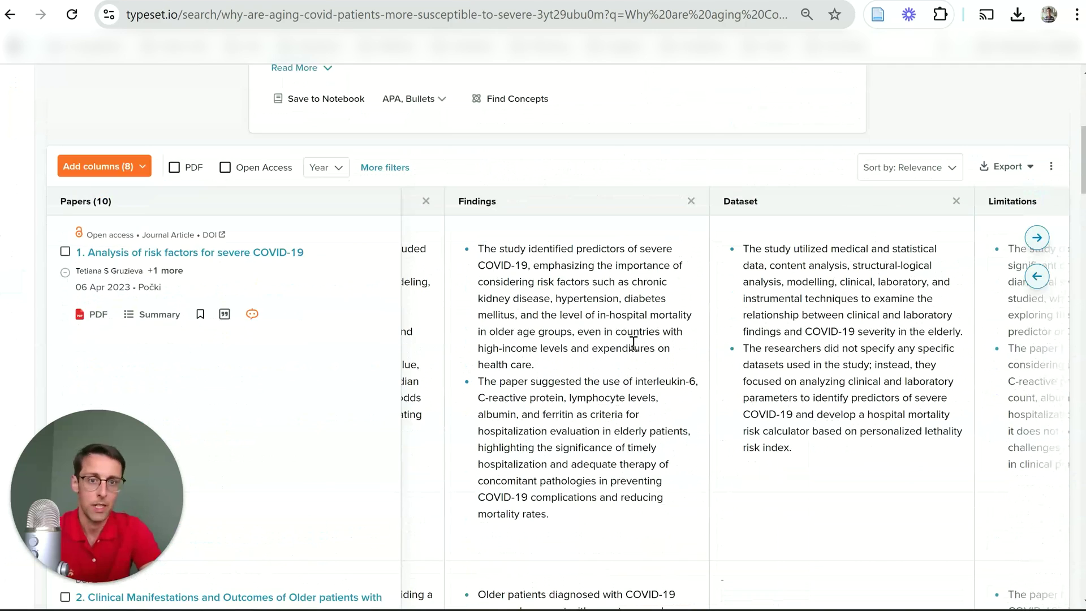
pyautogui.hscroll(6, 633, 343)
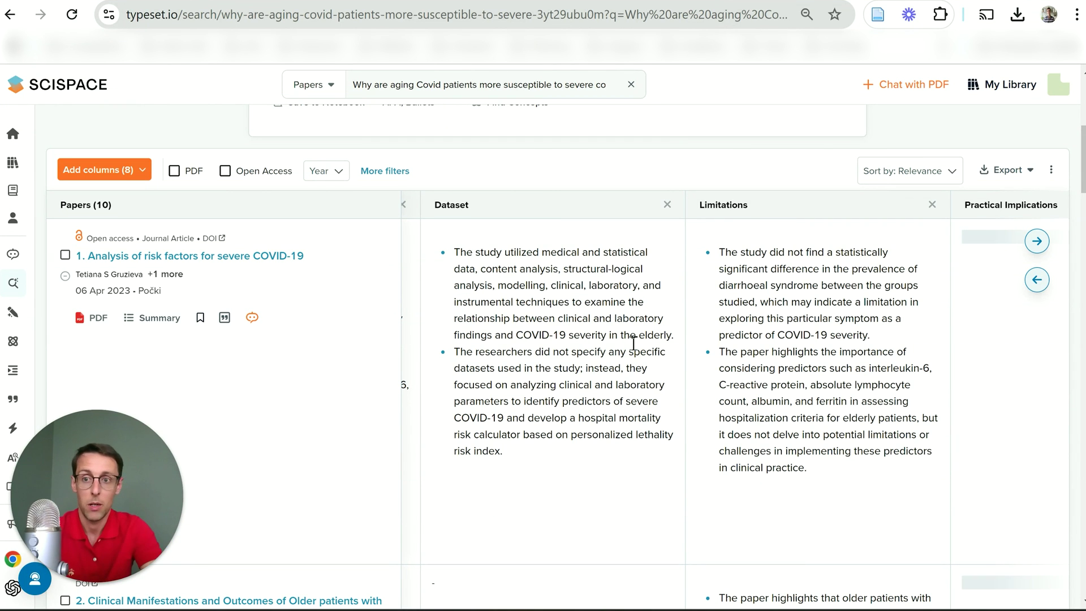
pyautogui.scroll(-15, 633, 343)
pyautogui.scroll(15, 633, 343)
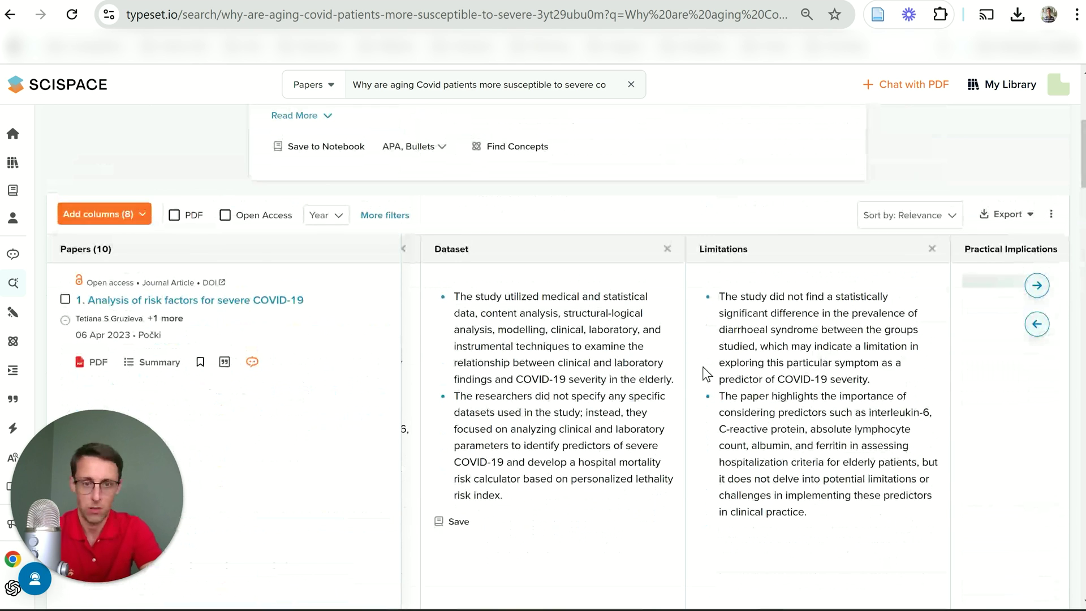
pyautogui.hscroll(5, 730, 376)
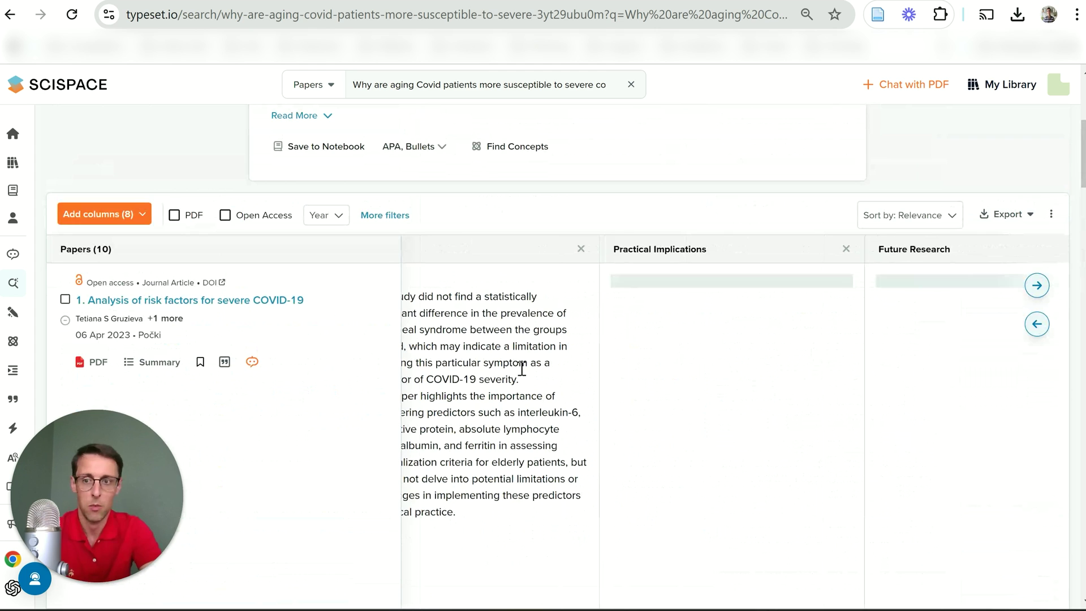
pyautogui.moveTo(143, 449); pyautogui.dragTo(589, 416)
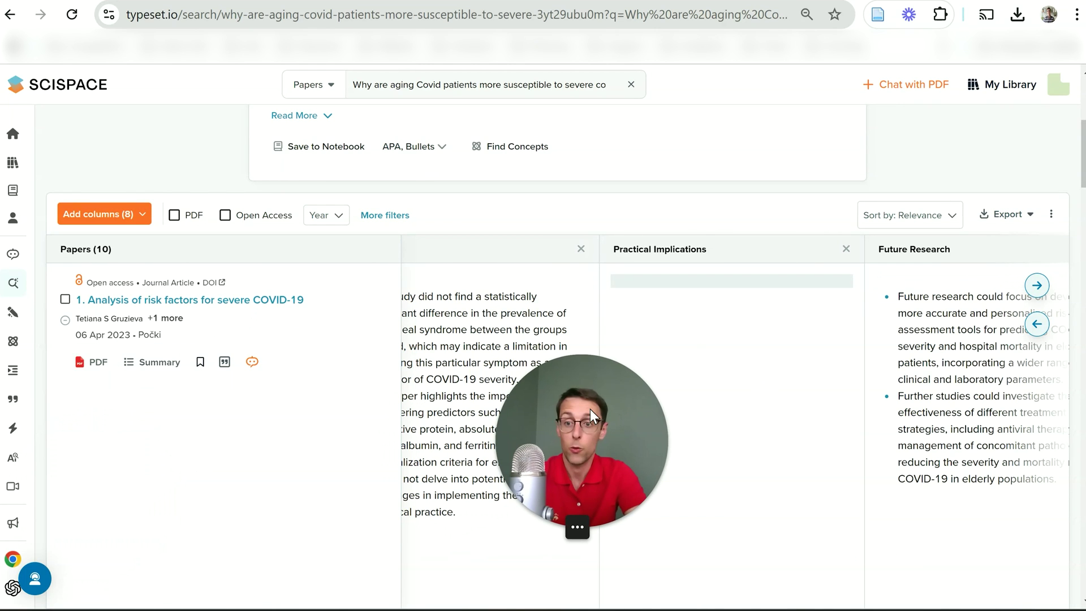
# Add the Contributions column to the results table and remove the Dependent Variables column
pyautogui.click(129, 222)
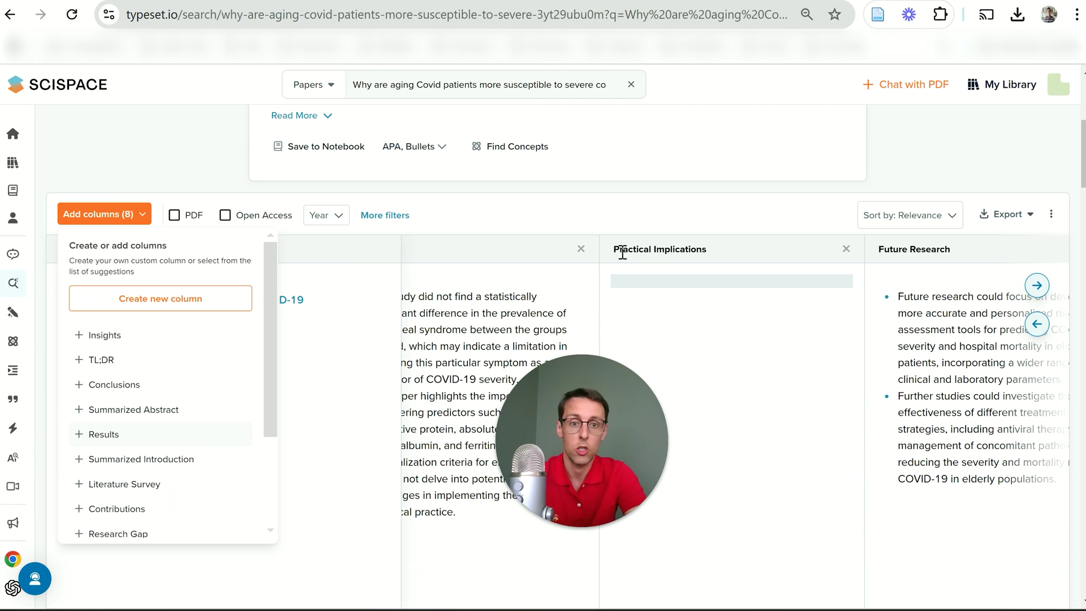
pyautogui.scroll(-3, 194, 468)
pyautogui.scroll(3, 194, 469)
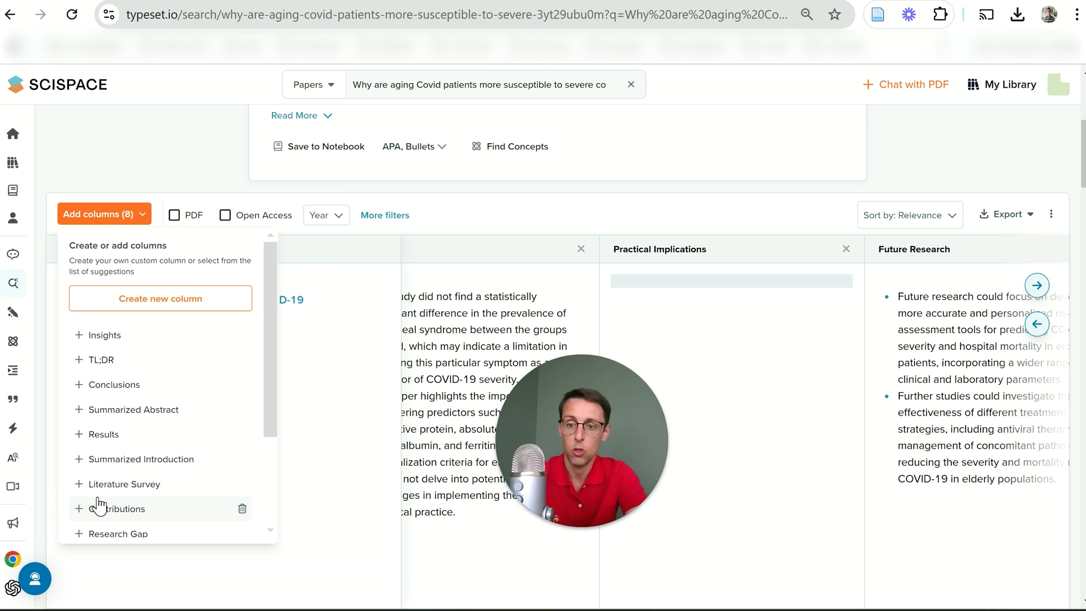
pyautogui.click(592, 213)
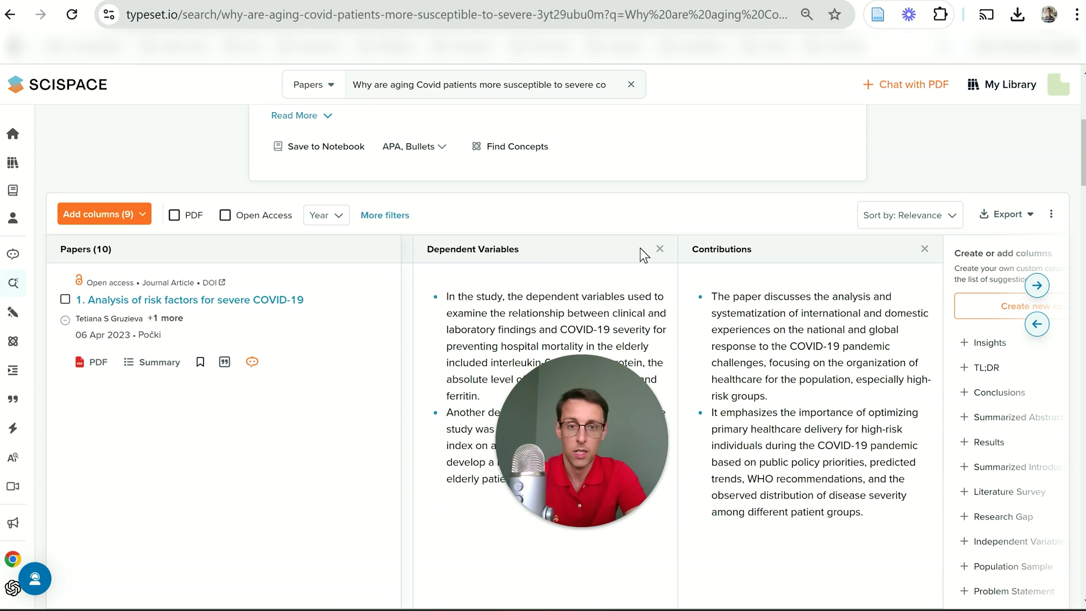
pyautogui.click(660, 249)
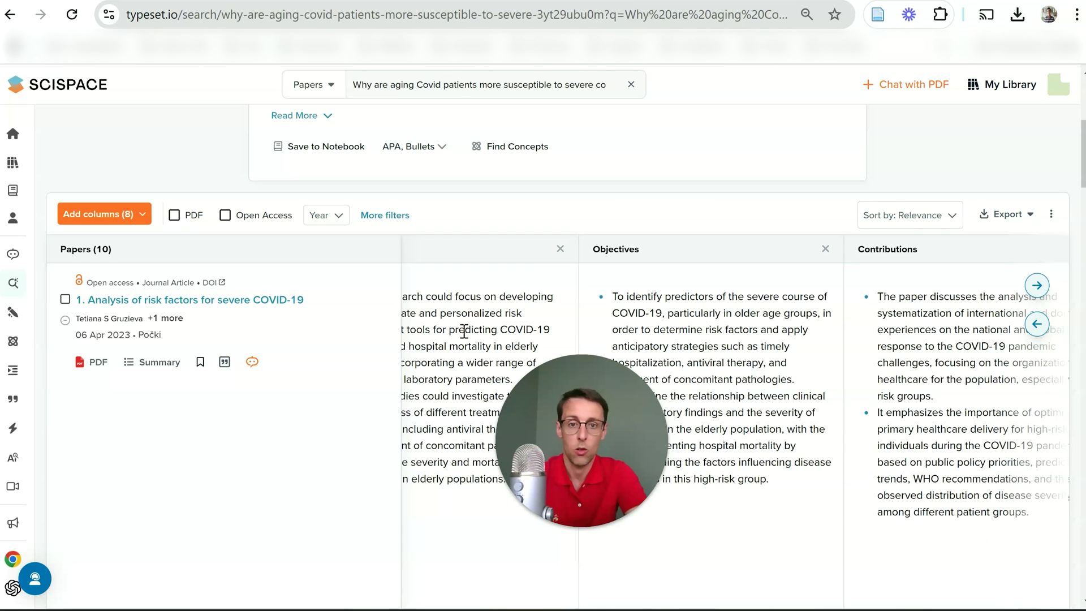
pyautogui.hscroll(-10, 463, 331)
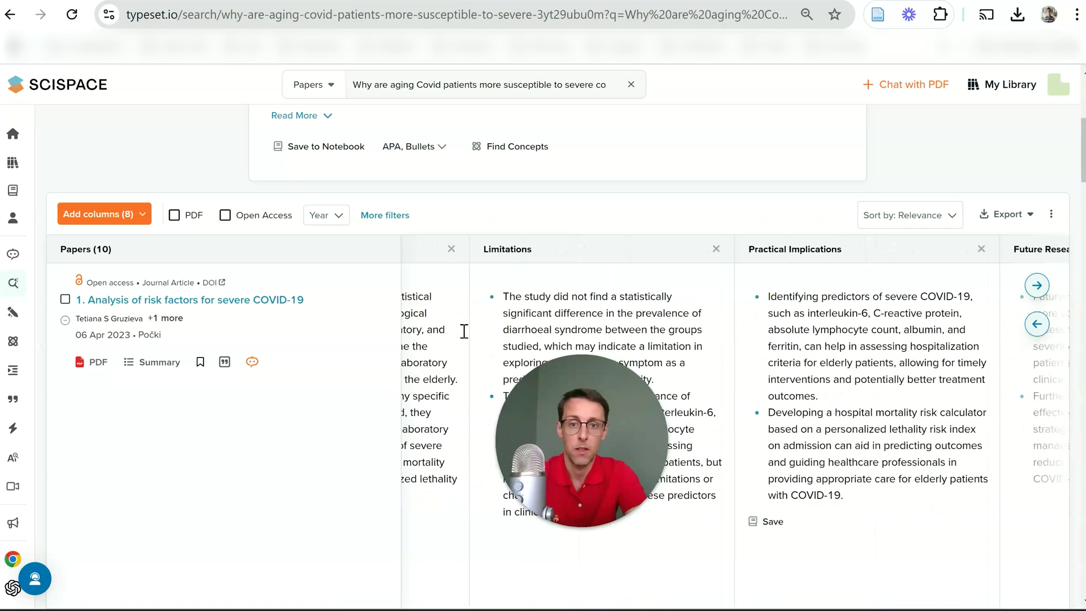
pyautogui.hscroll(-5, 462, 331)
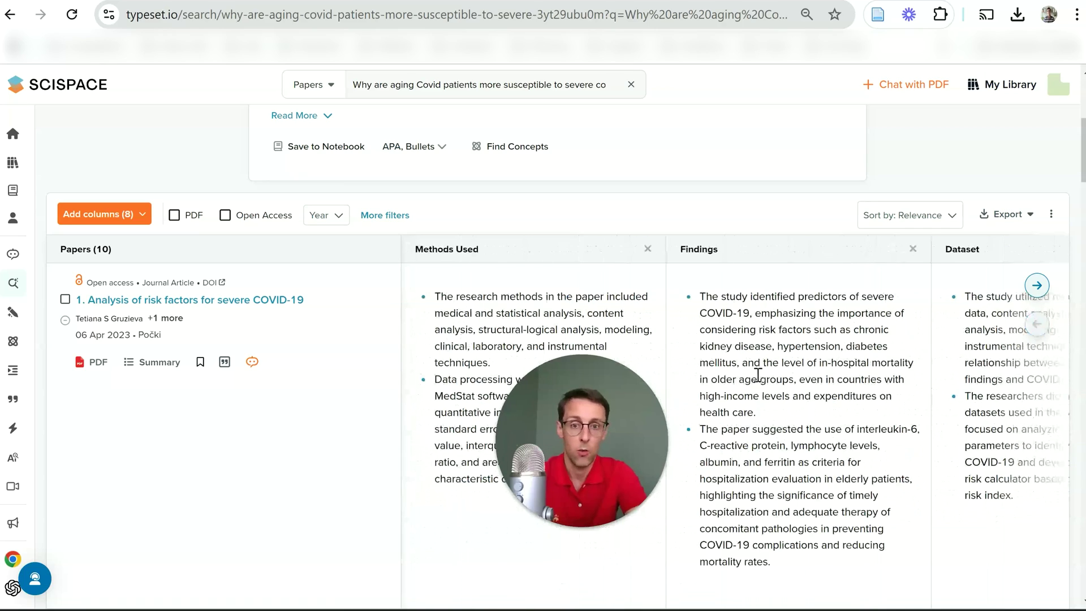
pyautogui.scroll(-8, 757, 375)
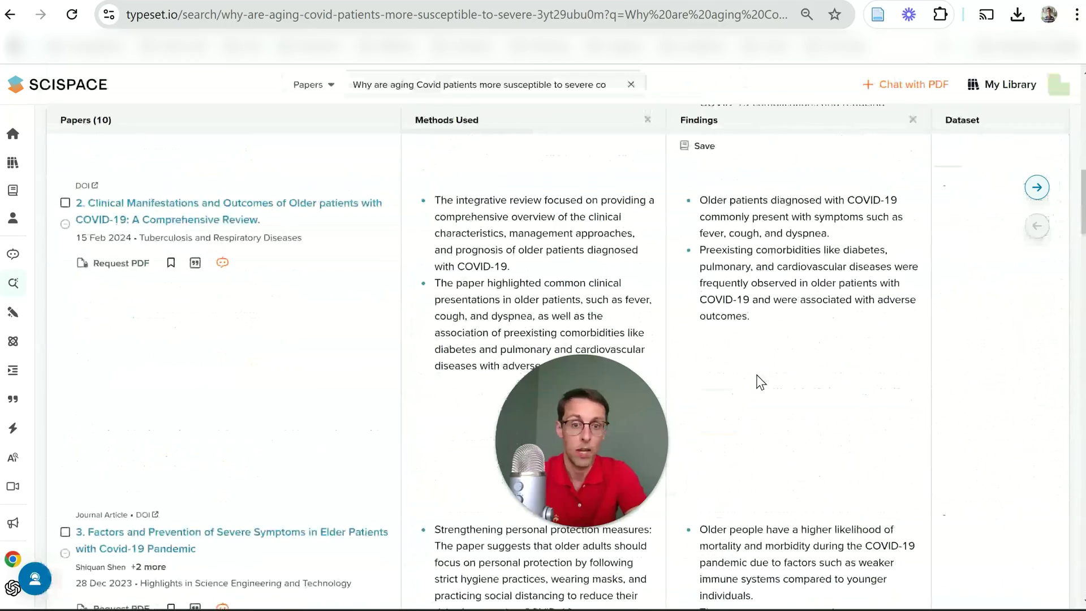
pyautogui.scroll(-2, 760, 382)
pyautogui.scroll(-10, 757, 376)
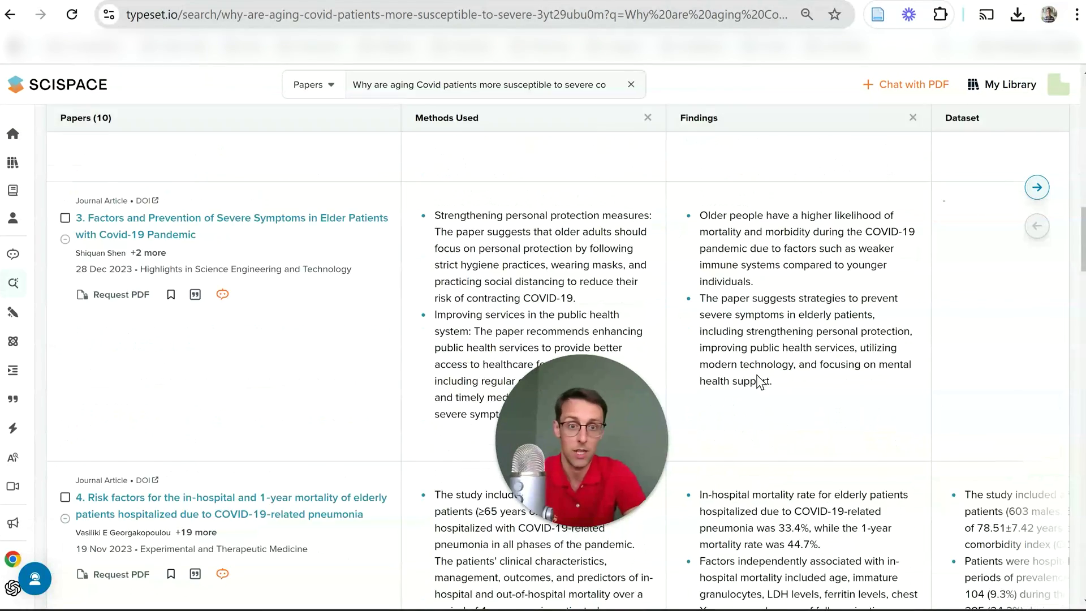
pyautogui.scroll(-6, 757, 381)
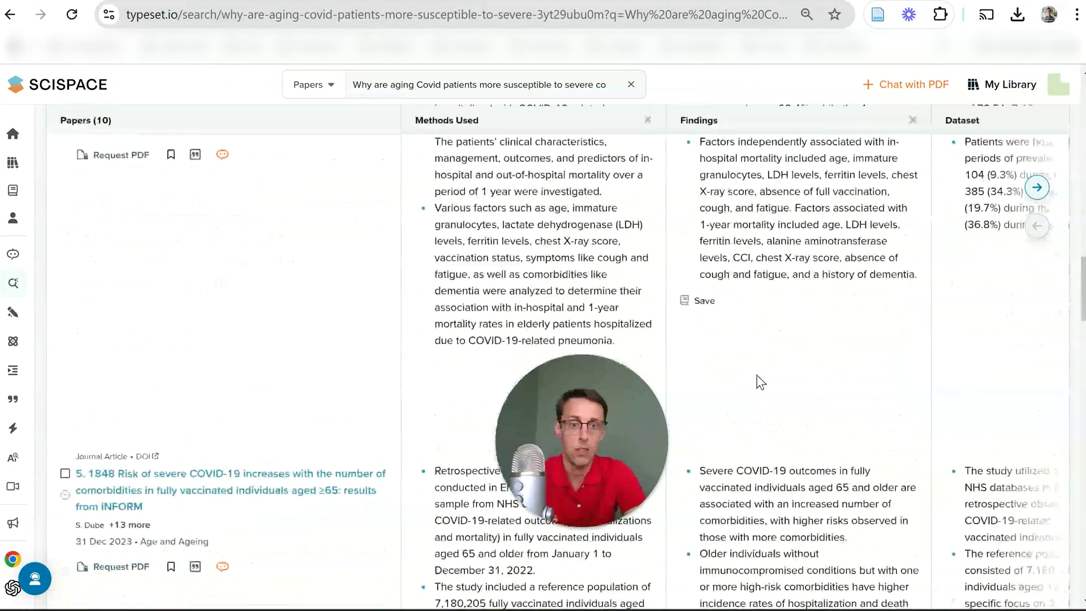
pyautogui.scroll(-4, 757, 374)
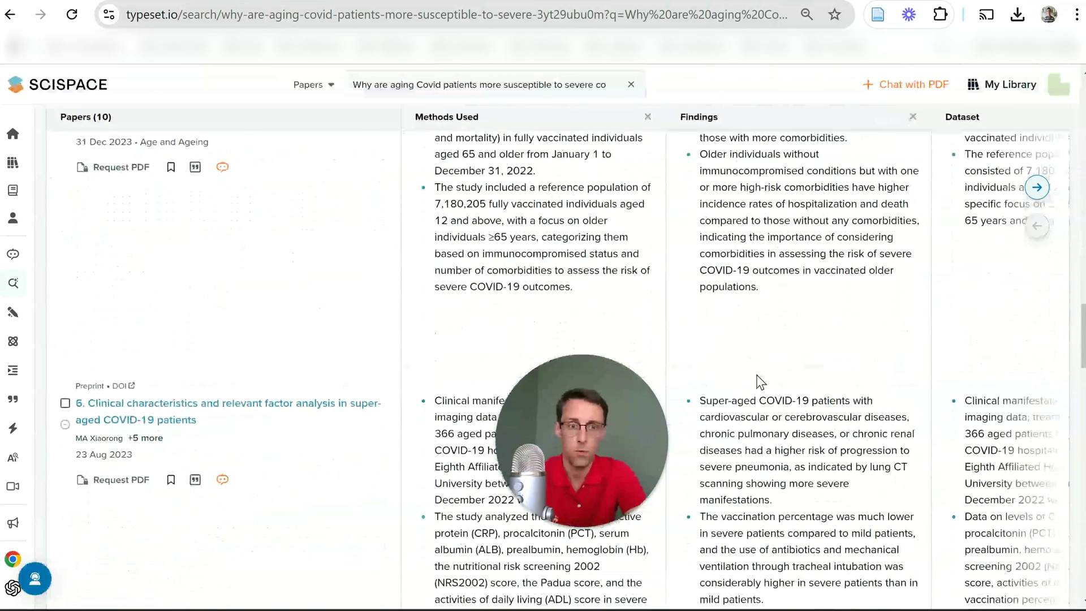